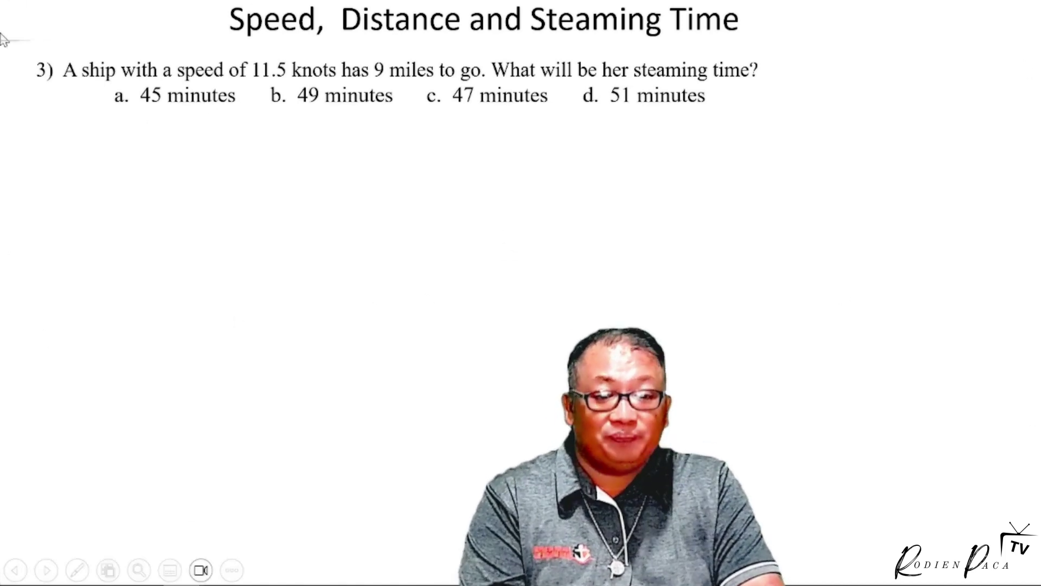
# Step: Reveal the T = D ÷ S formula on the question 3 slide, then hide it again
pyautogui.click(120, 48)
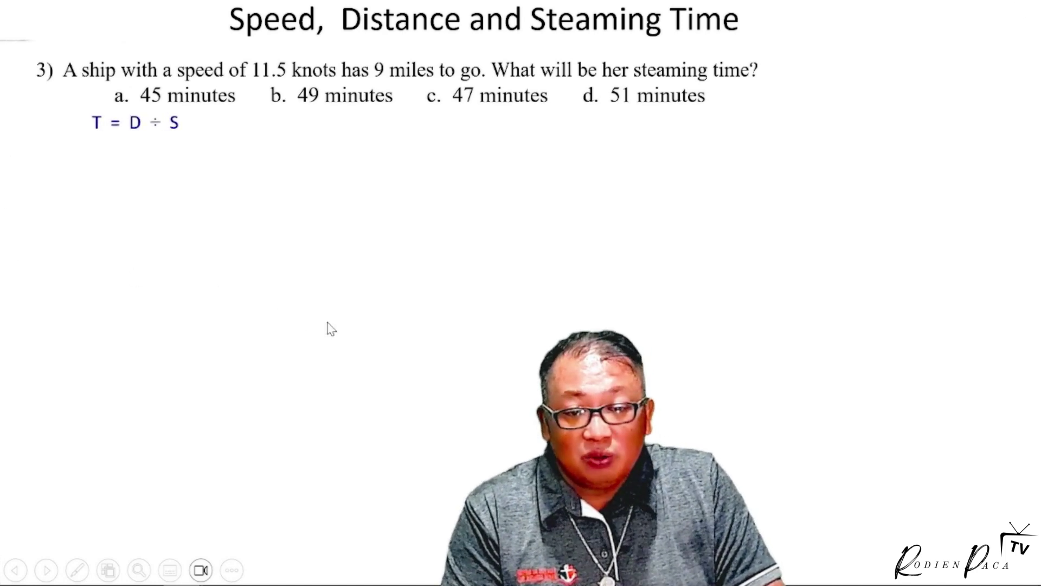
pyautogui.press('Left')
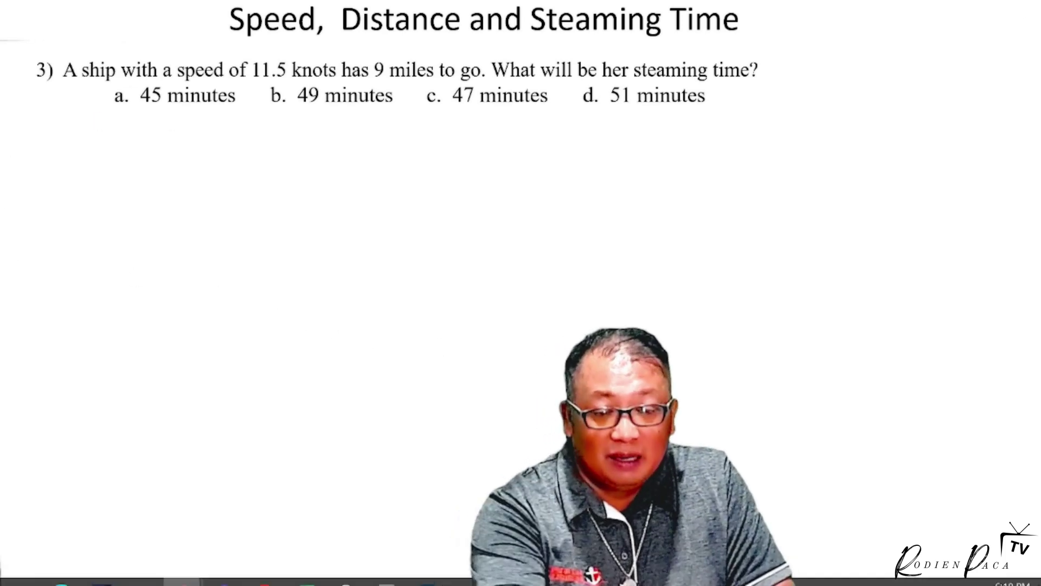
# Step: Show Excel's number 3 sheet with the 9-mile distance, restored to half-screen beside the slide
pyautogui.click(304, 576)
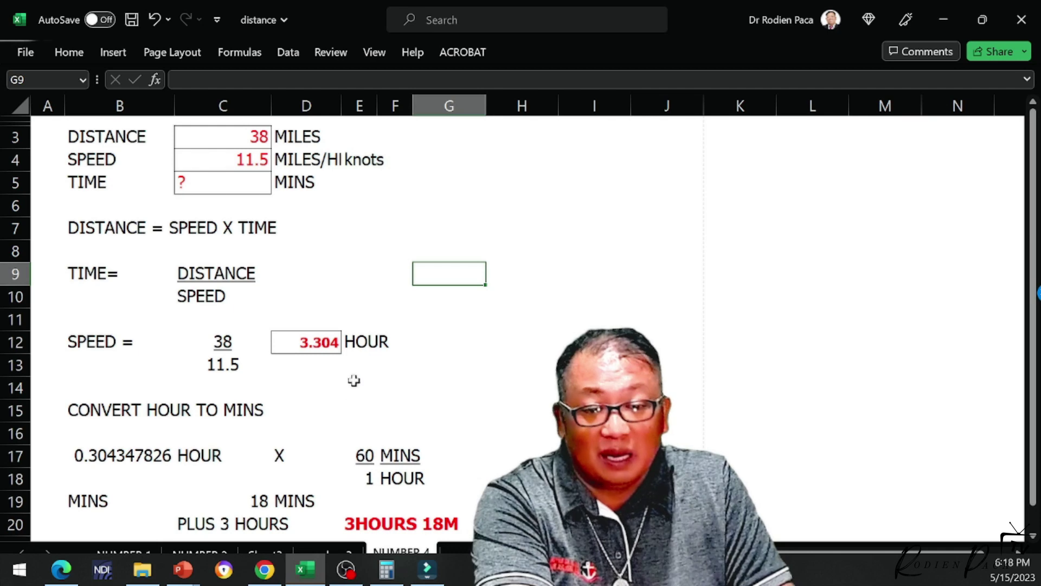
pyautogui.click(328, 559)
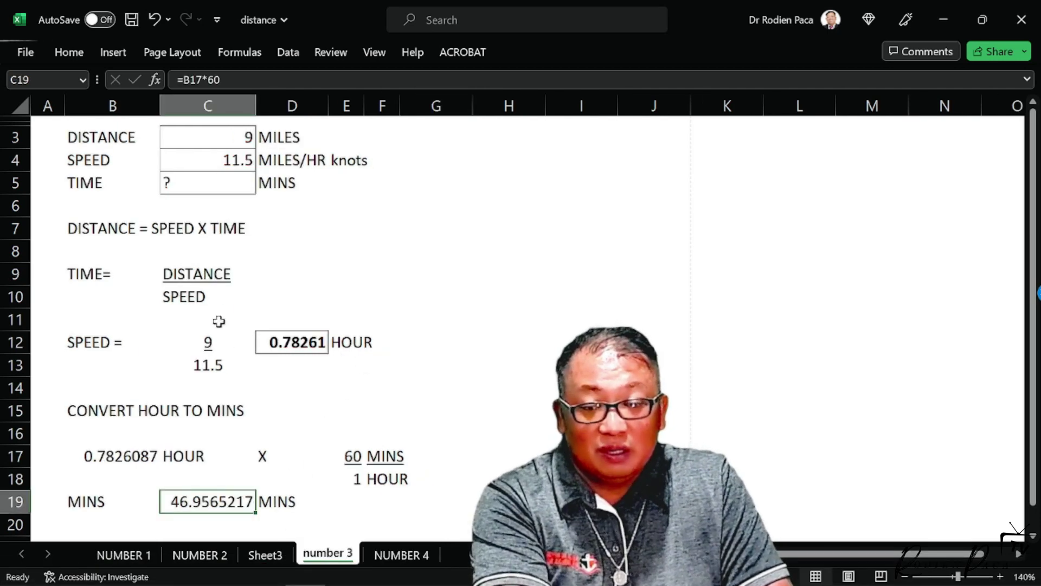
pyautogui.click(242, 141)
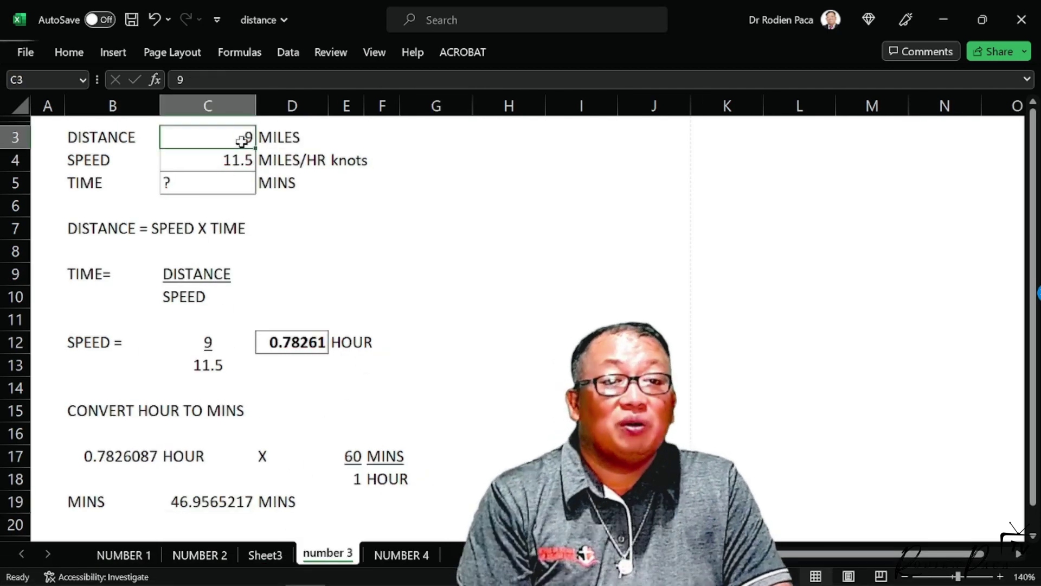
pyautogui.doubleClick(724, 20)
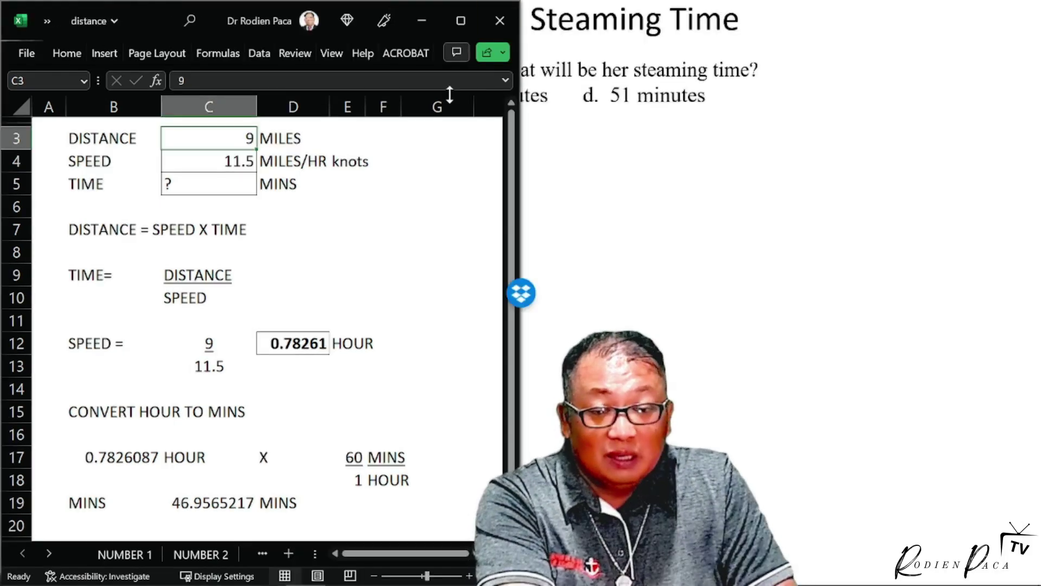
# Step: Walk through the sheet's speed 11.5, unknown time, SPEED X TIME and SPEED divisor cells
pyautogui.click(233, 166)
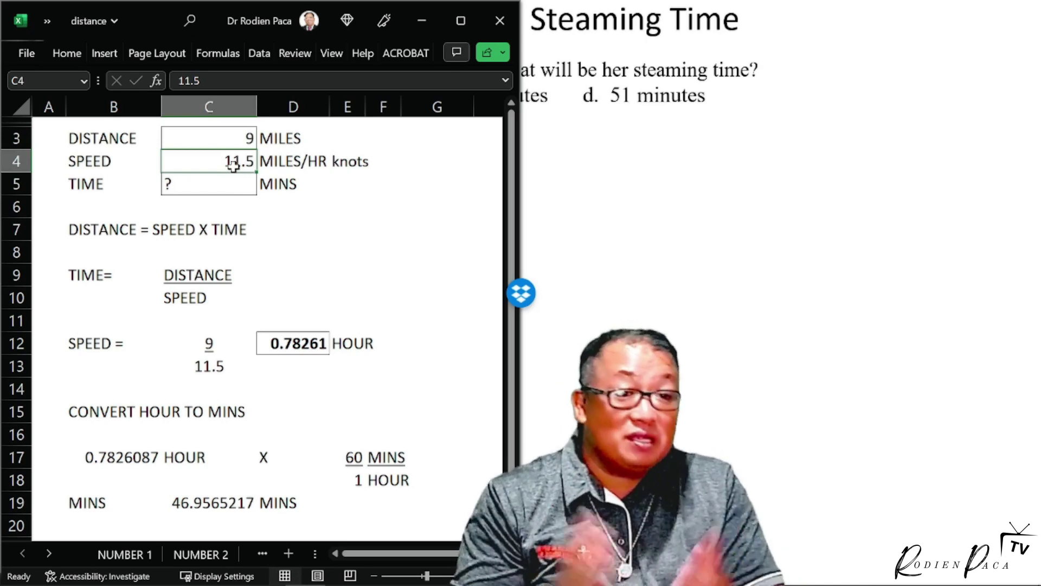
pyautogui.click(194, 194)
pyautogui.click(151, 249)
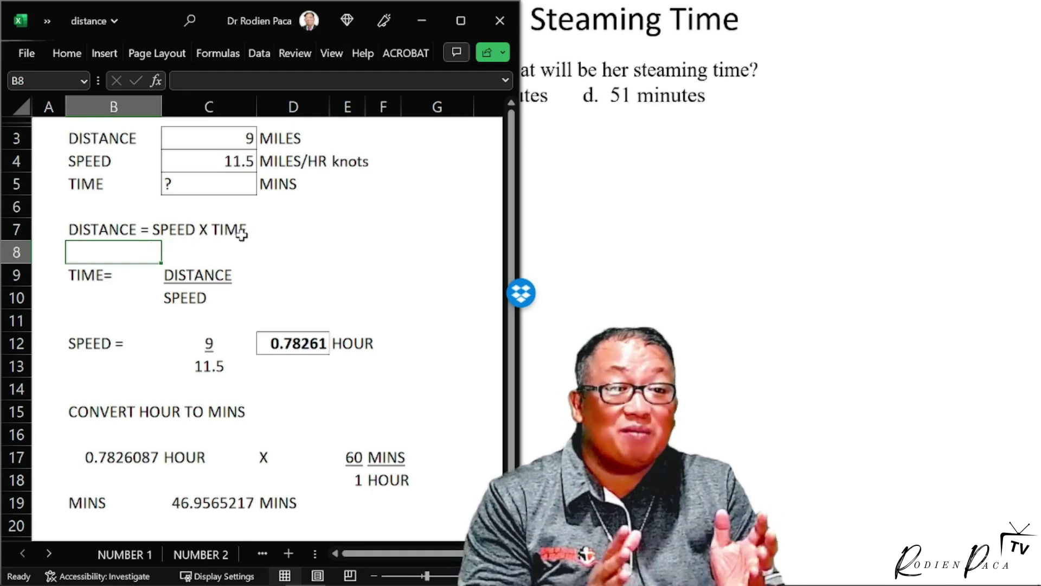
pyautogui.click(170, 225)
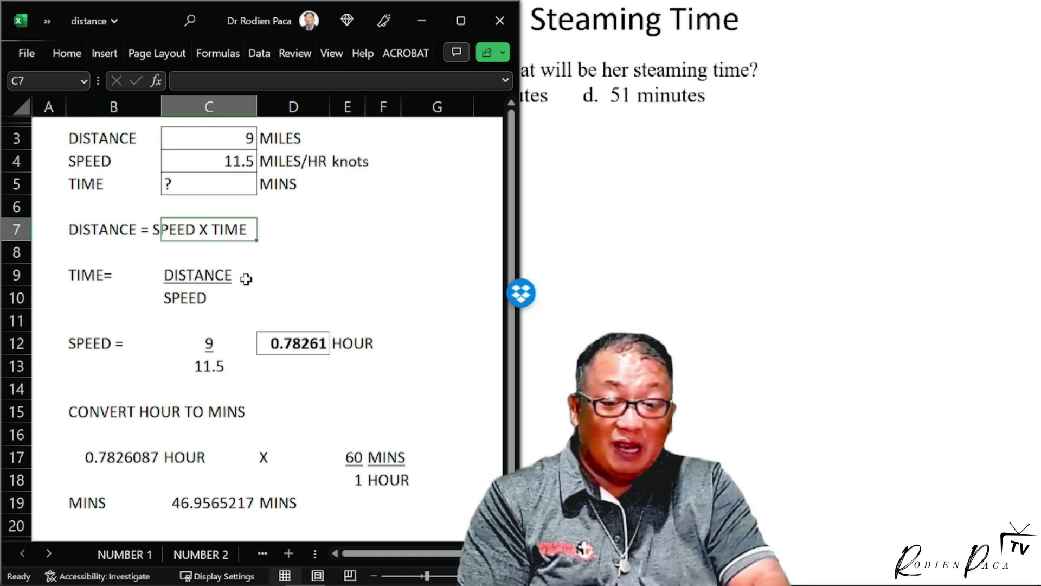
pyautogui.click(175, 298)
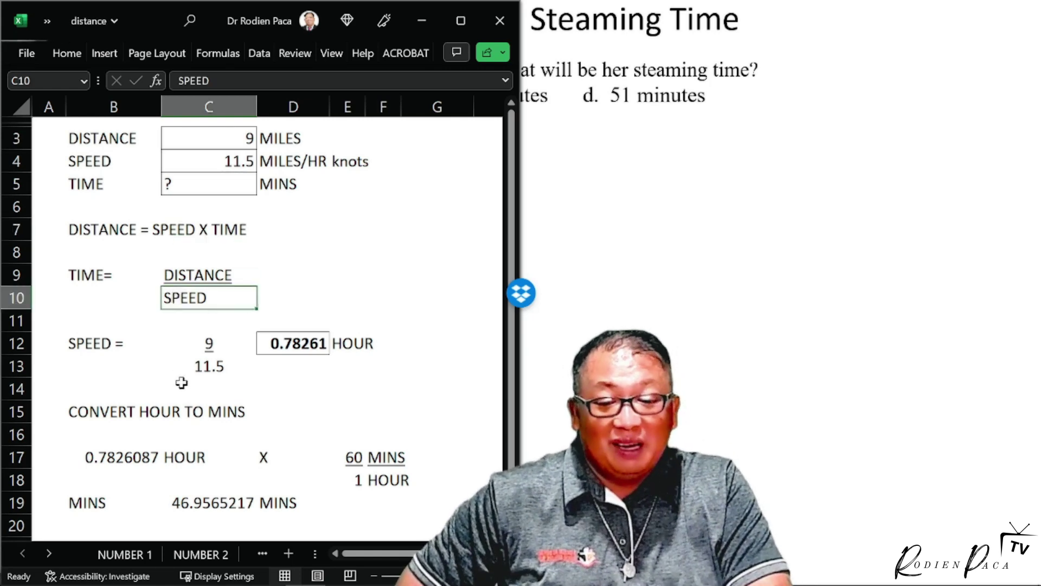
pyautogui.click(88, 357)
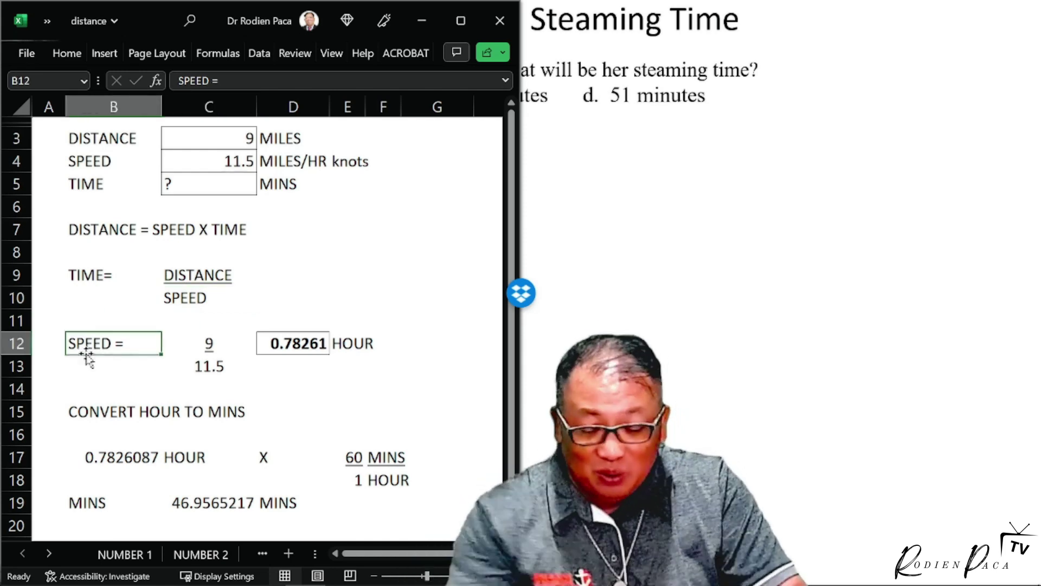
# Step: Relabel B12 as 'TIME =' and link C12 to distance C3 and C13 to speed C4
pyautogui.write('I')
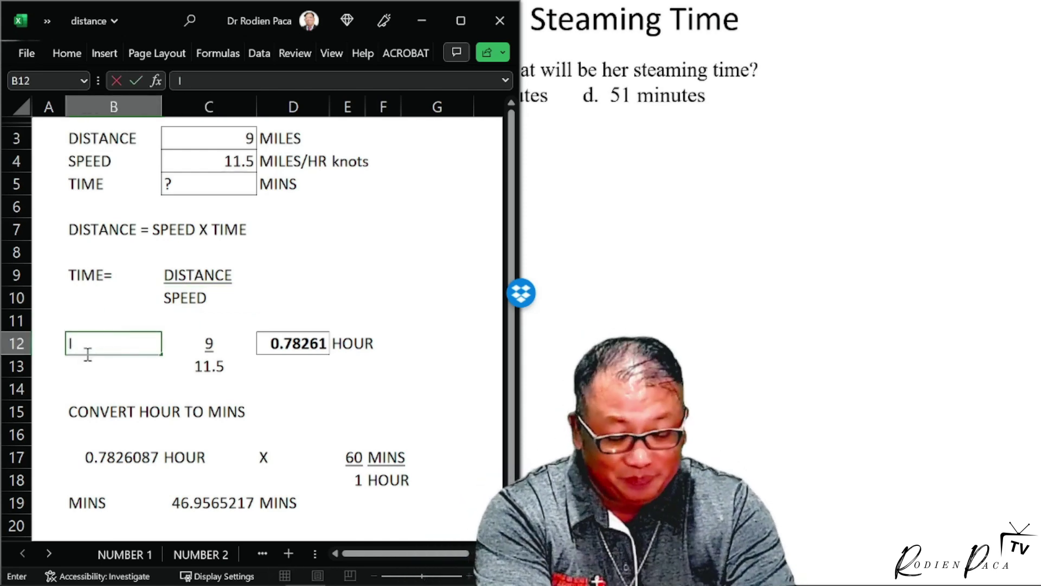
pyautogui.write('ME')
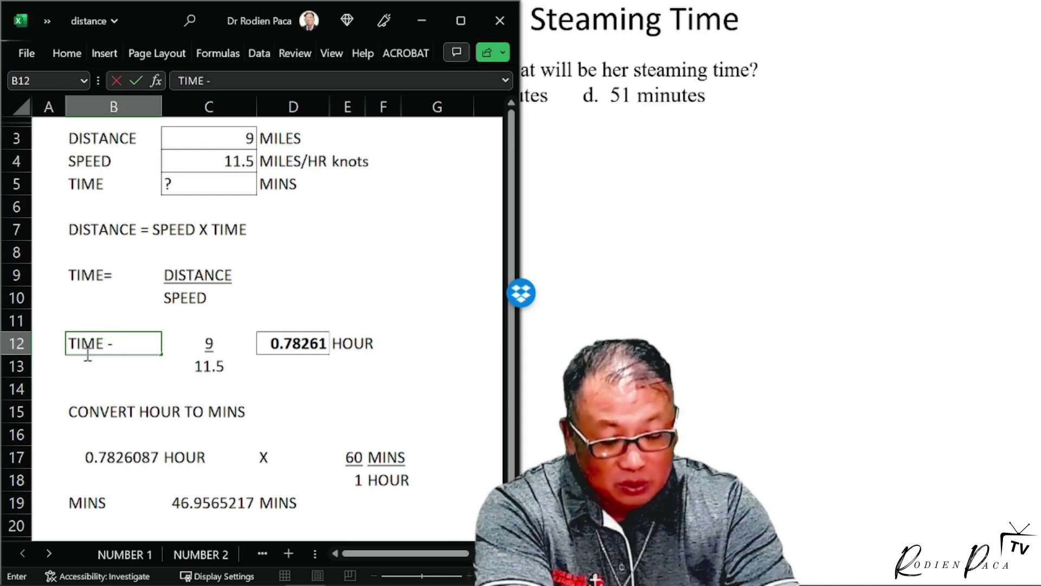
pyautogui.write('=')
pyautogui.press('Return')
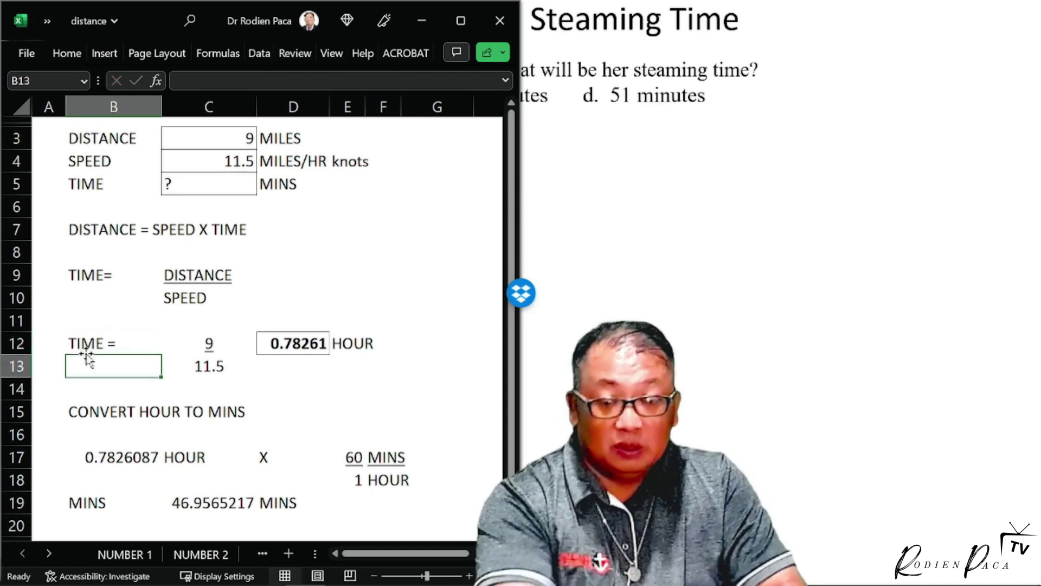
pyautogui.click(206, 342)
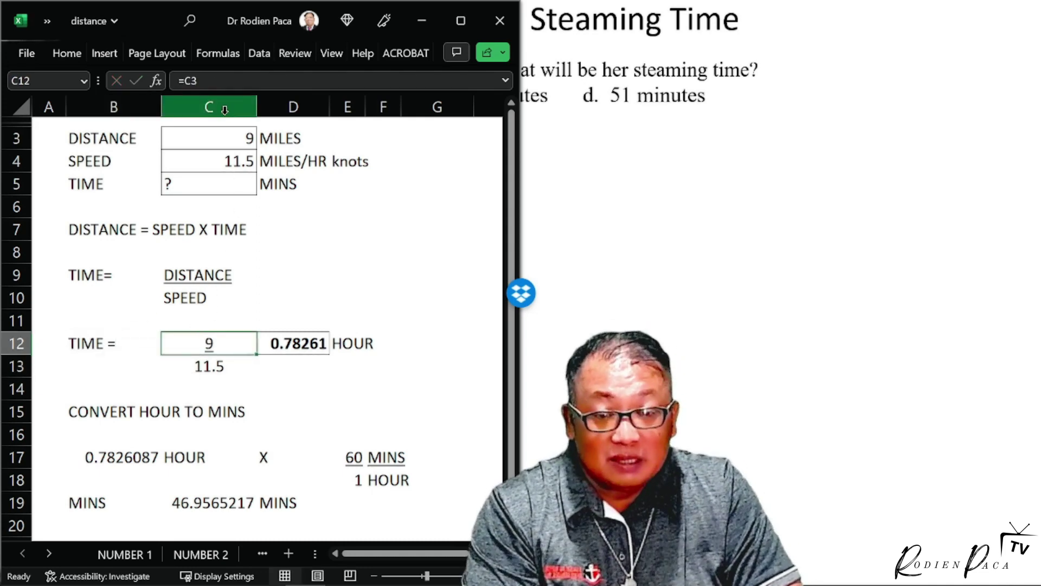
pyautogui.write('=')
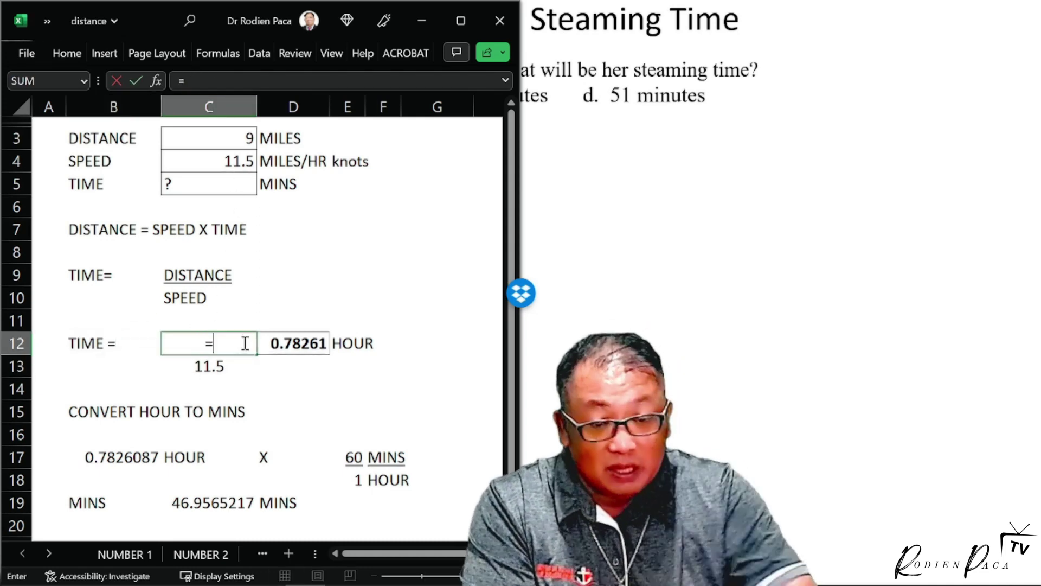
pyautogui.click(227, 134)
pyautogui.press('Return')
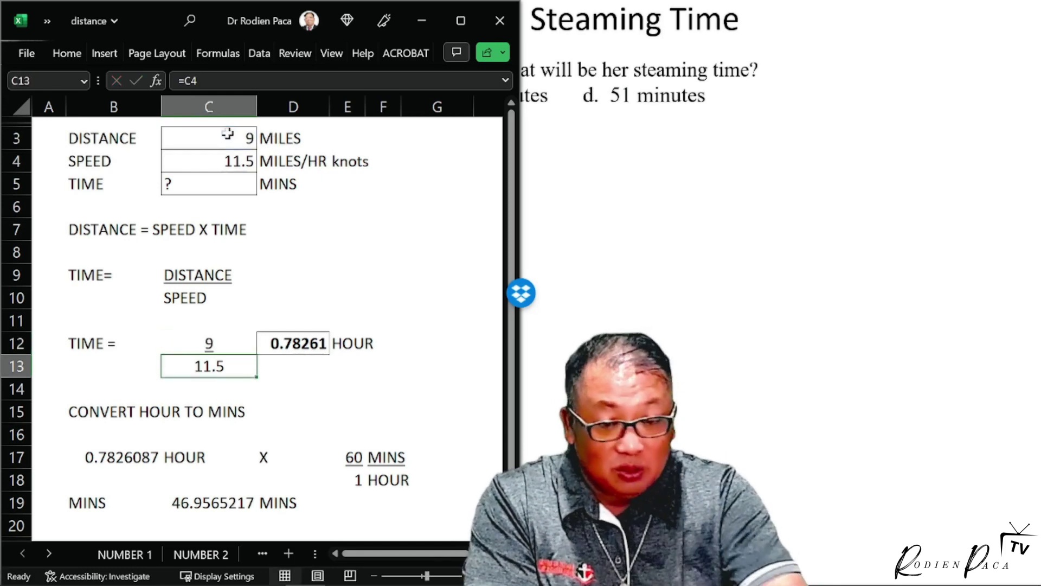
pyautogui.write('=')
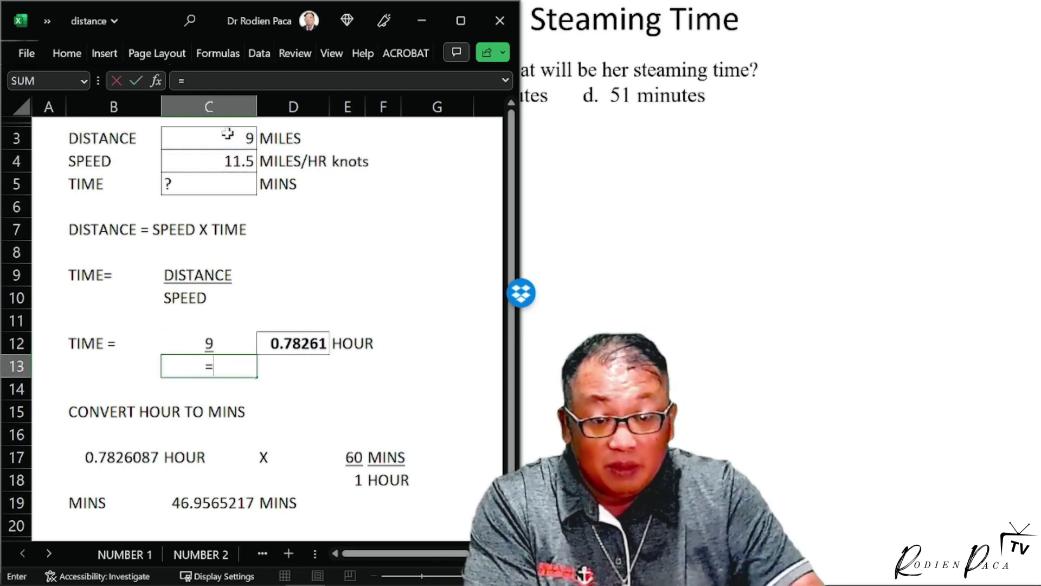
pyautogui.click(239, 164)
pyautogui.press('Return')
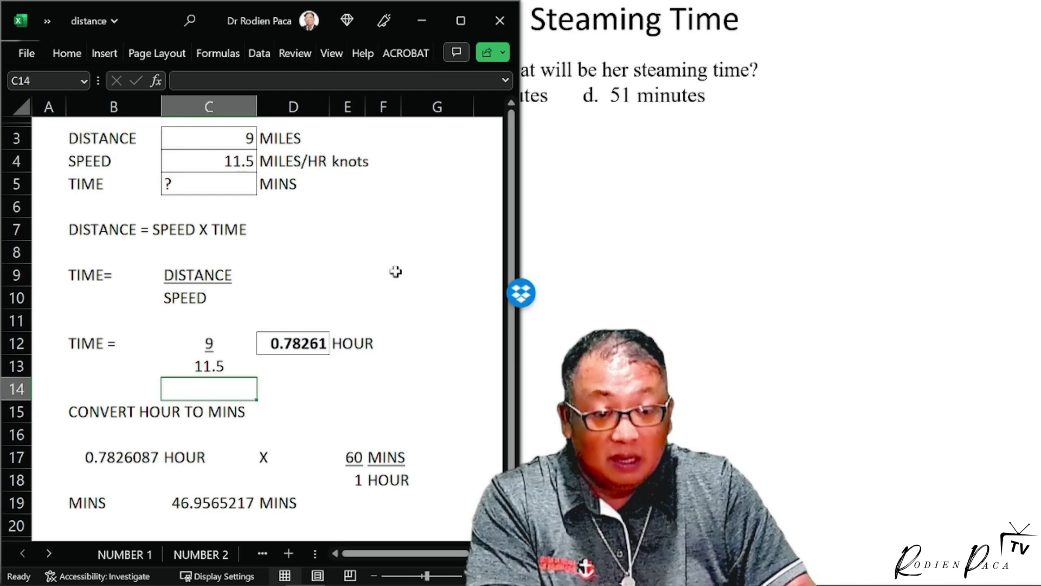
# Step: Make D12 compute =C12/C13, giving 0.7826087 hours, and confirm B17 draws on D12
pyautogui.click(300, 343)
pyautogui.write('=')
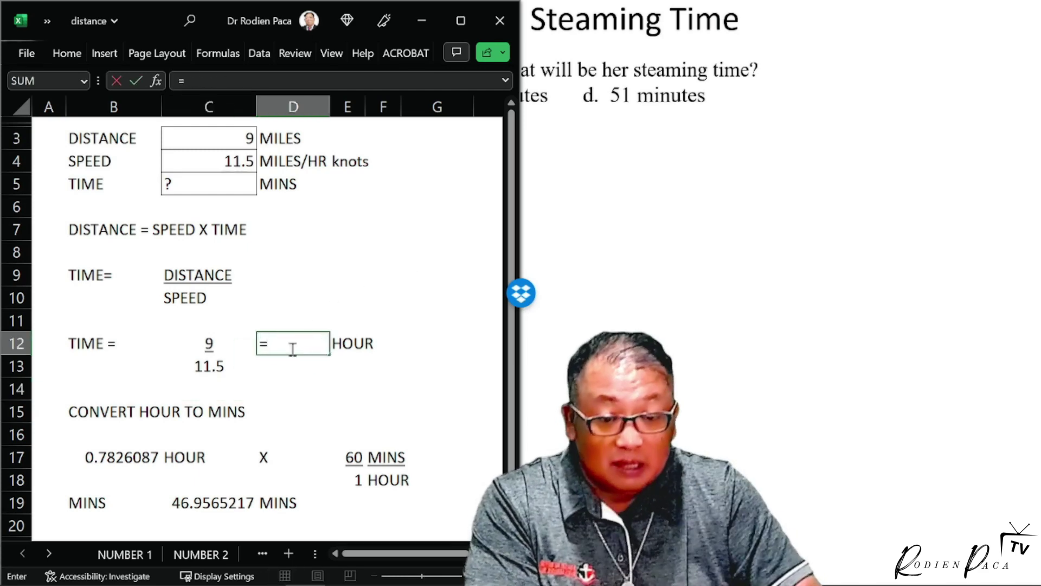
pyautogui.click(208, 344)
pyautogui.write('/')
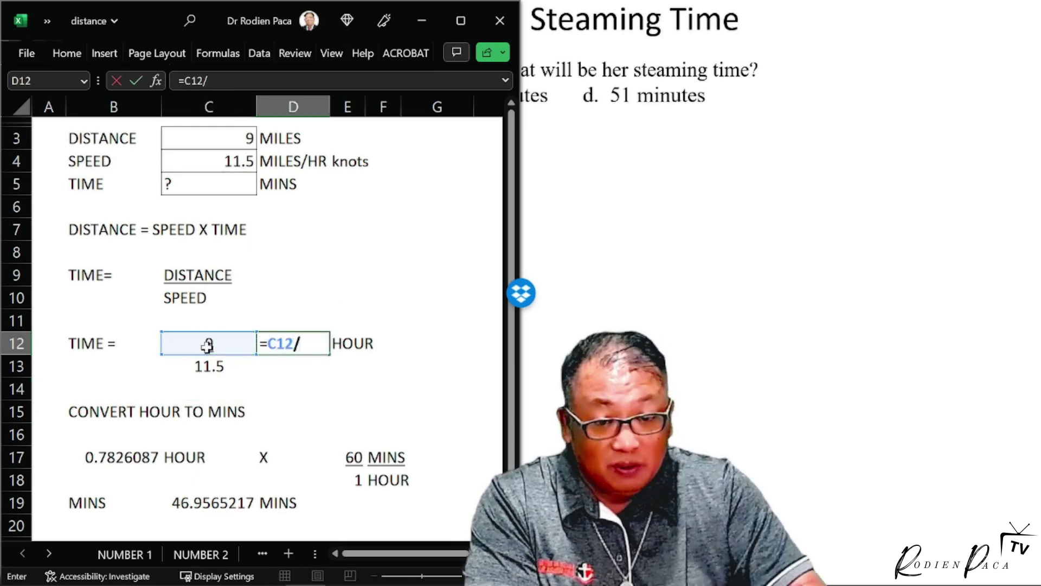
pyautogui.click(204, 365)
pyautogui.press('Return')
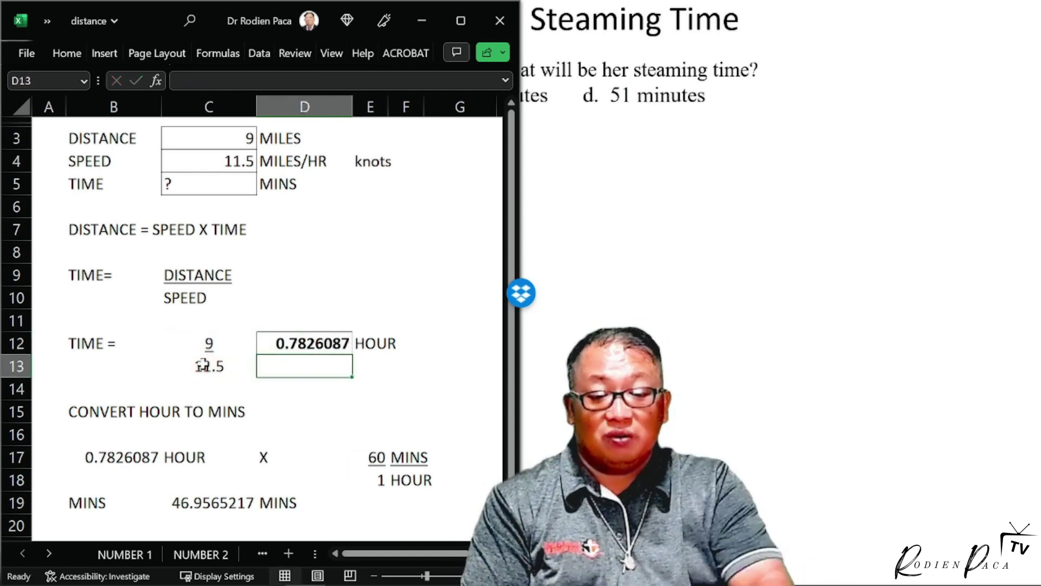
pyautogui.click(161, 458)
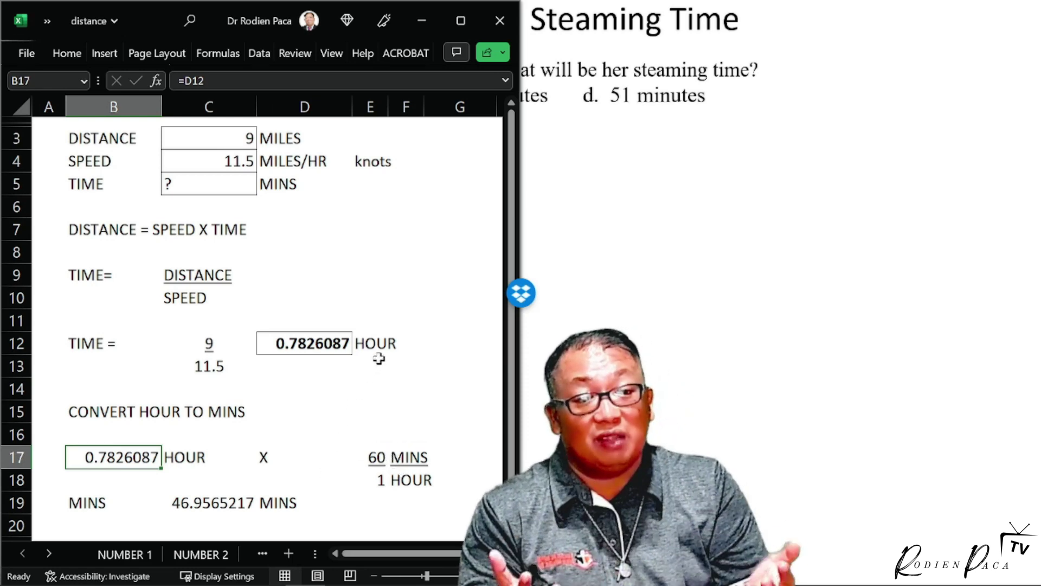
# Step: Compare the full slide, then review the HOUR cells C17 and F18 in Excel
pyautogui.click(758, 254)
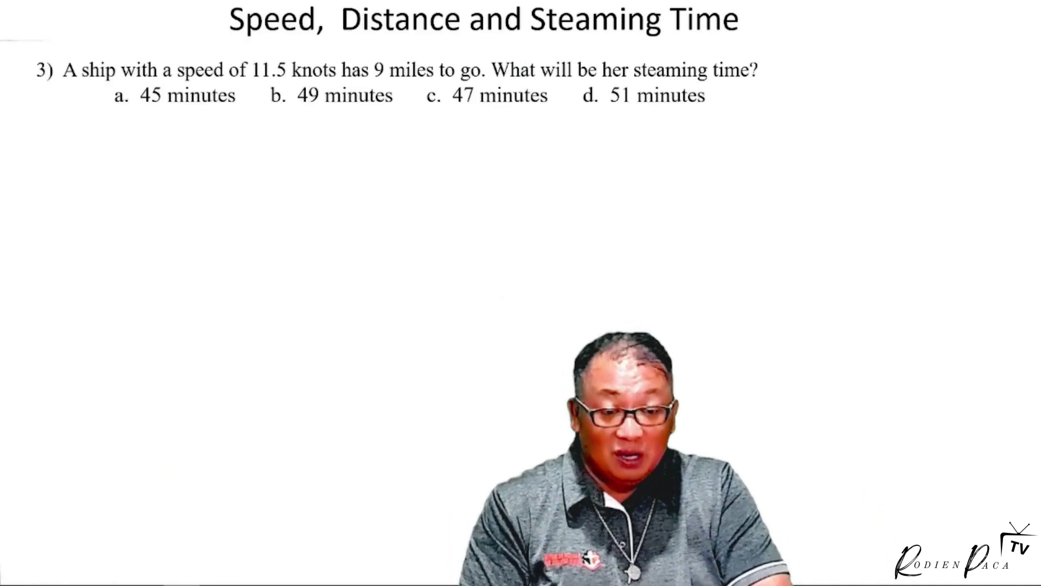
pyautogui.click(304, 568)
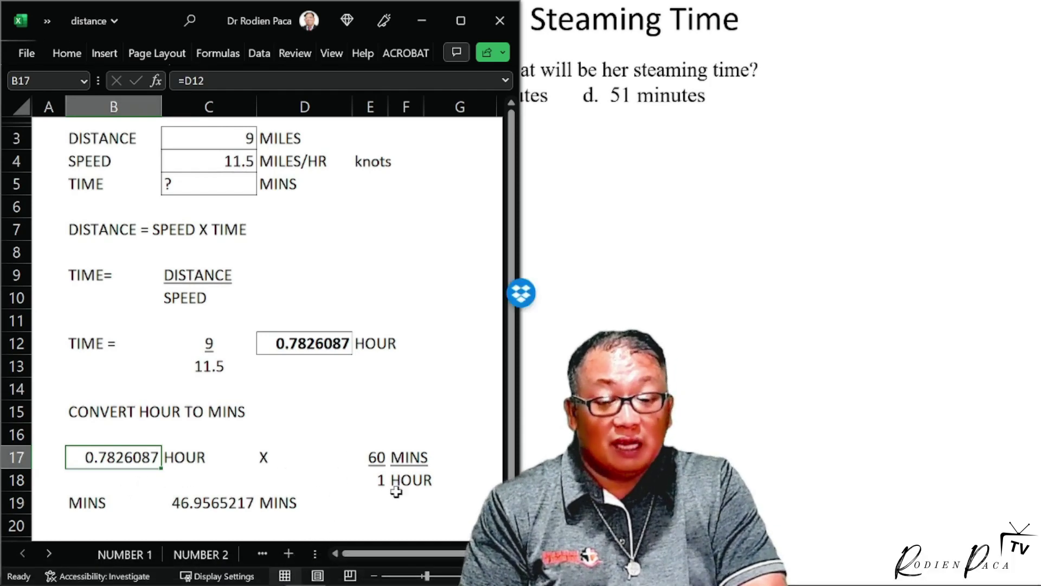
pyautogui.click(201, 462)
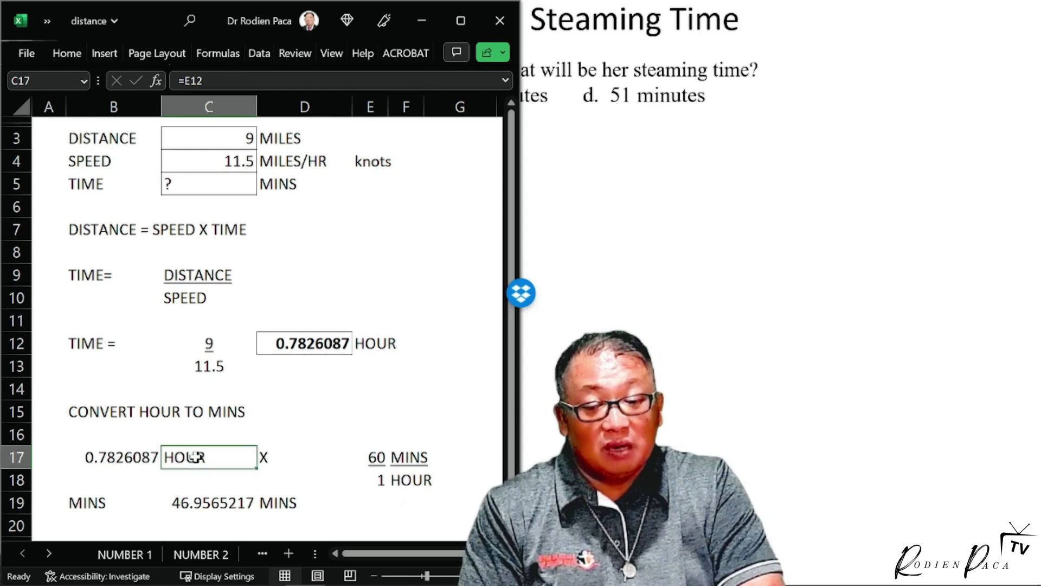
pyautogui.click(400, 479)
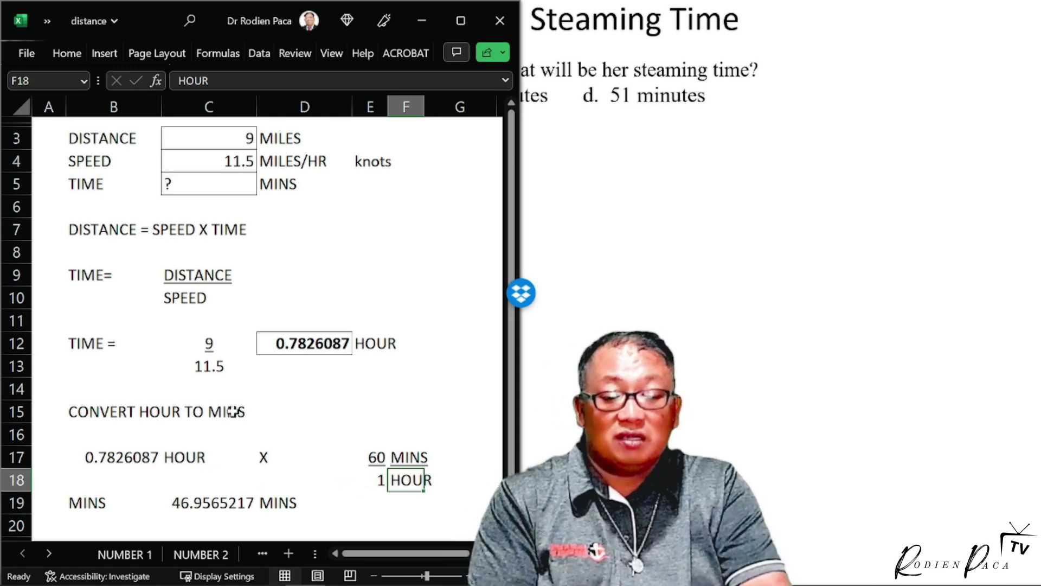
# Step: Enter a C19 formula multiplying the 0.7826087 hours by 60, giving 46.9565217 minutes
pyautogui.click(224, 505)
pyautogui.write('=')
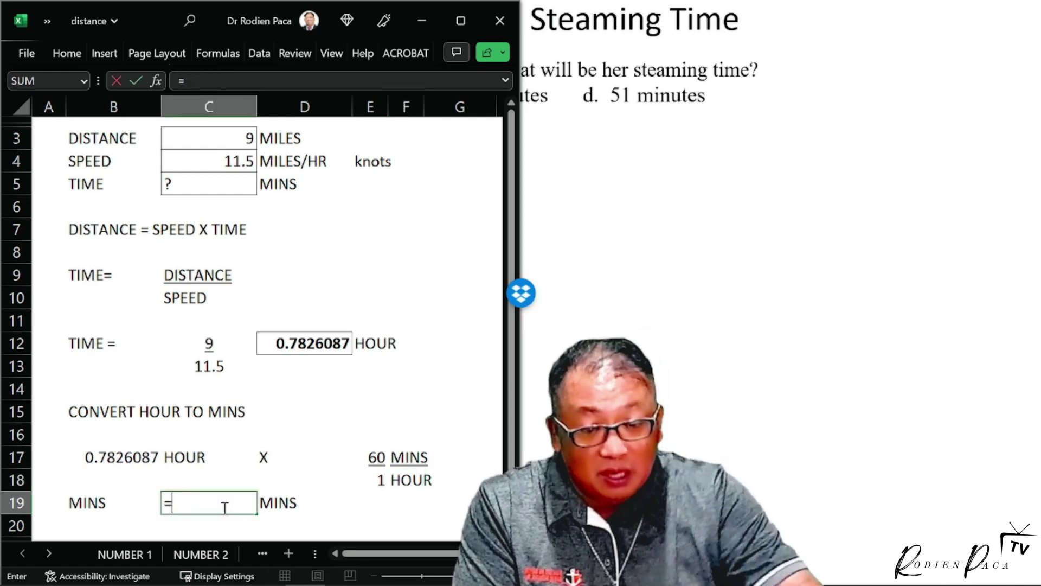
pyautogui.click(134, 455)
pyautogui.write('*')
pyautogui.click(400, 456)
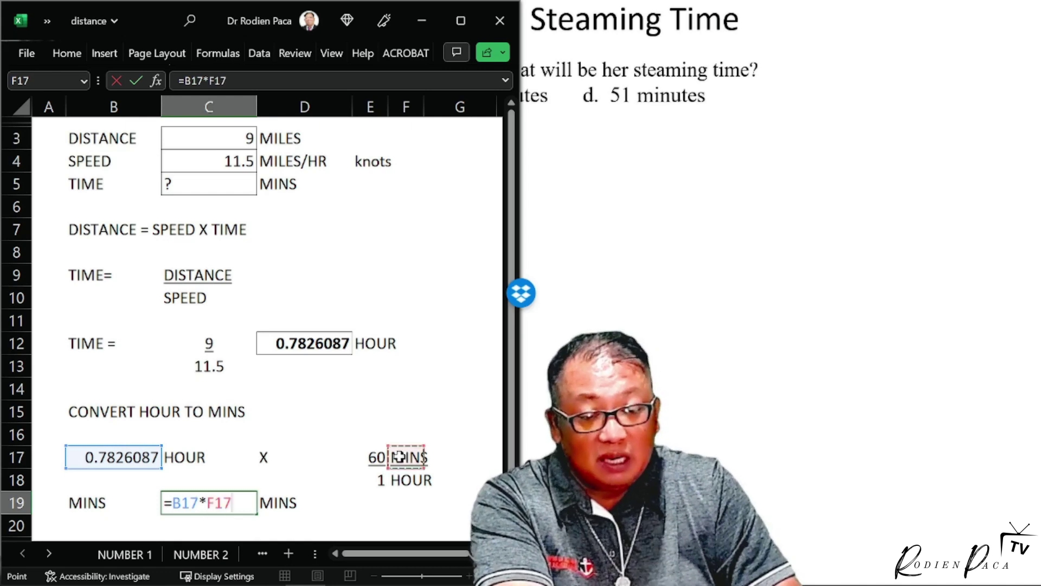
pyautogui.click(379, 457)
pyautogui.press('Return')
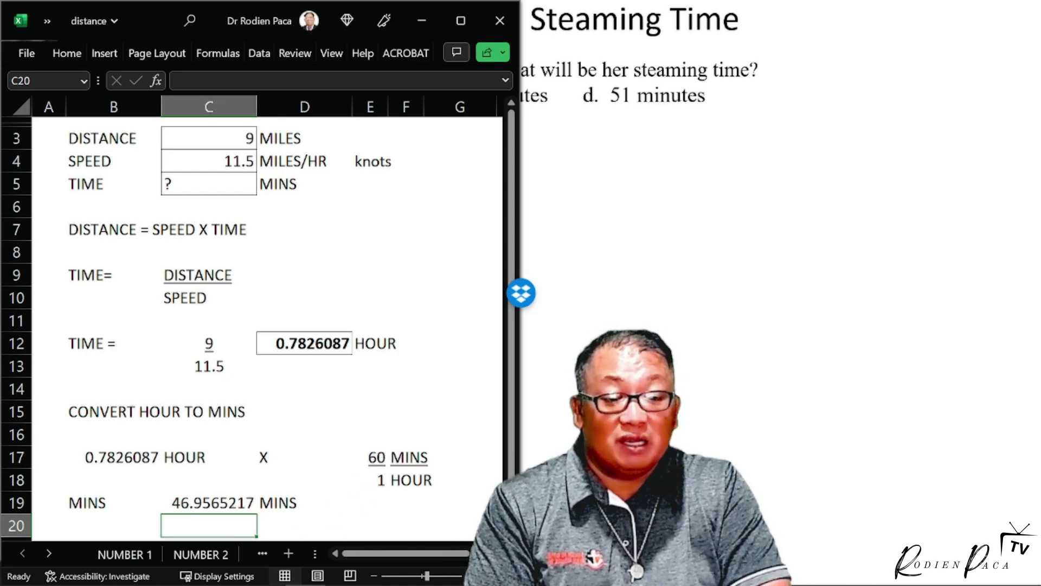
# Step: Reveal T = D ÷ S, the 9 ÷ 11.5 substitution and the calculator keys on the slide
pyautogui.click(636, 313)
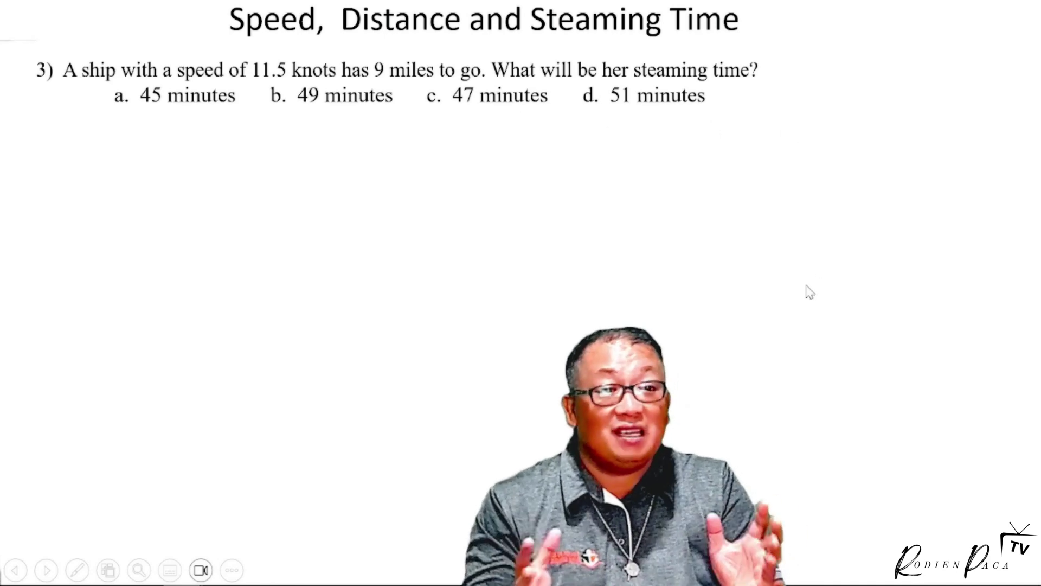
pyautogui.click(727, 281)
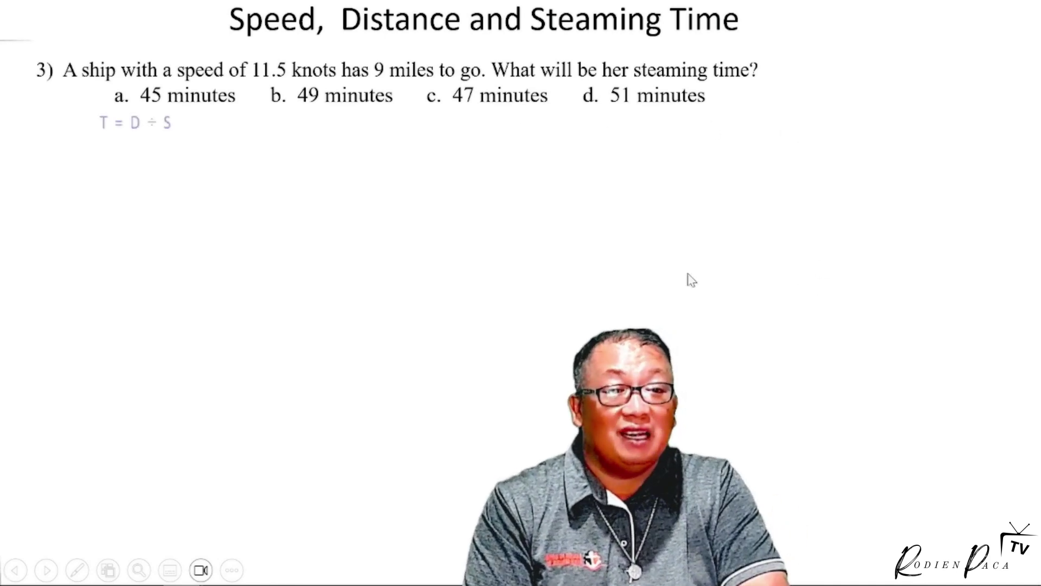
pyautogui.click(613, 277)
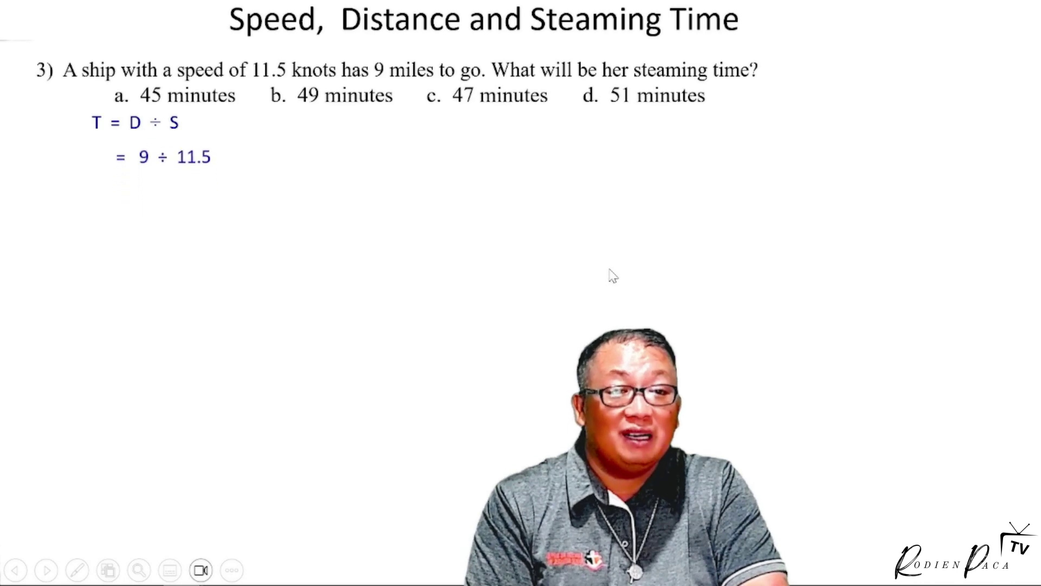
pyautogui.click(613, 279)
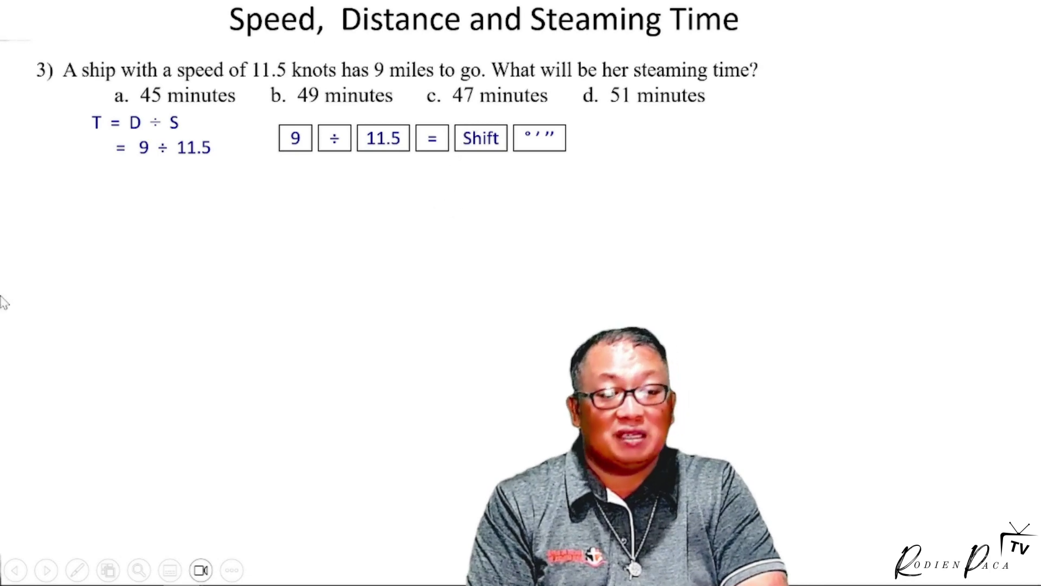
pyautogui.moveTo(305, 578)
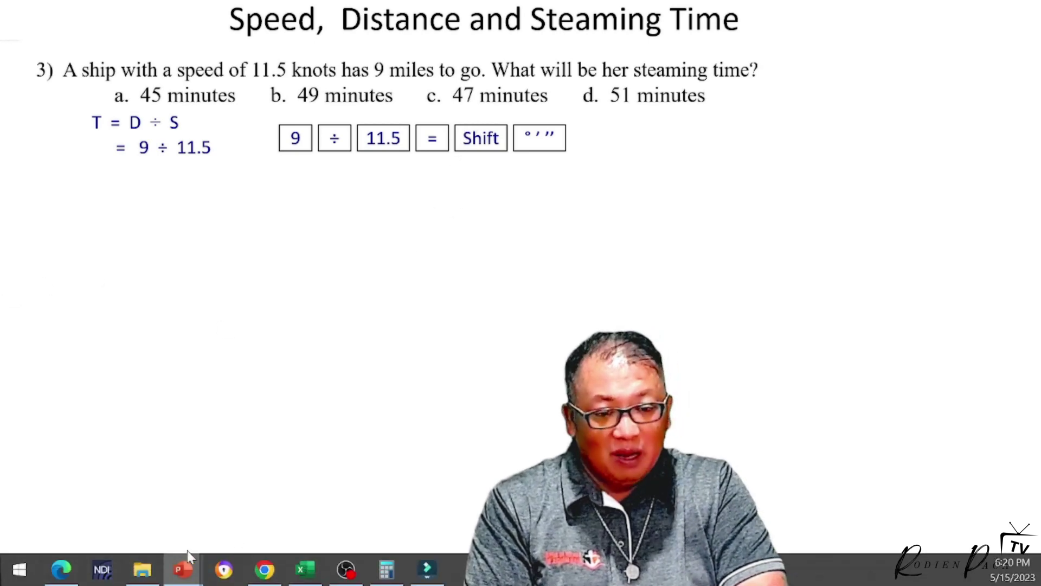
pyautogui.click(387, 569)
# Step: Clear Calculator and compute 9 ÷ 11.5 × 60, about 46.96 minutes
pyautogui.click(741, 325)
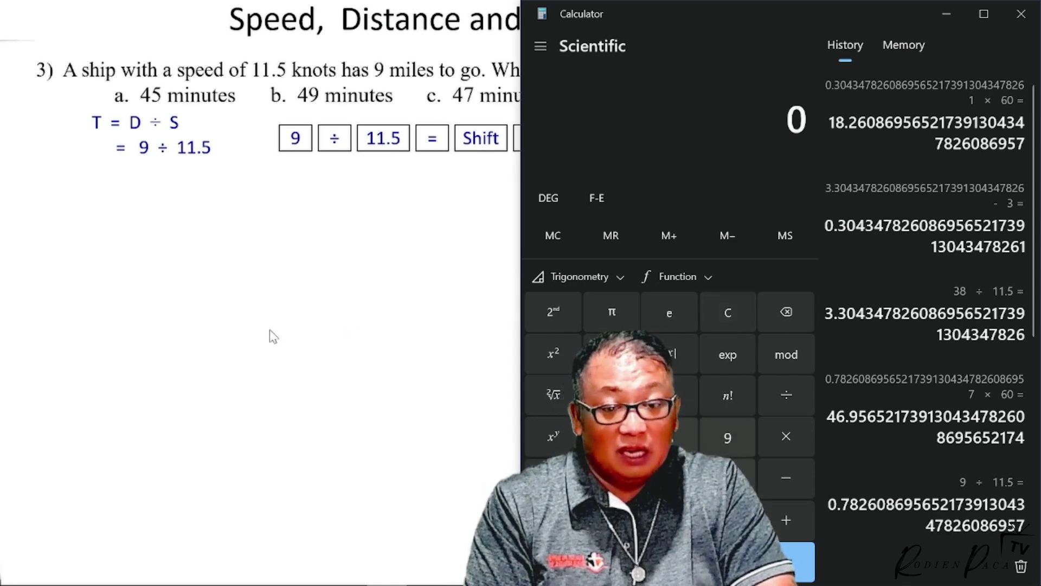
pyautogui.click(735, 442)
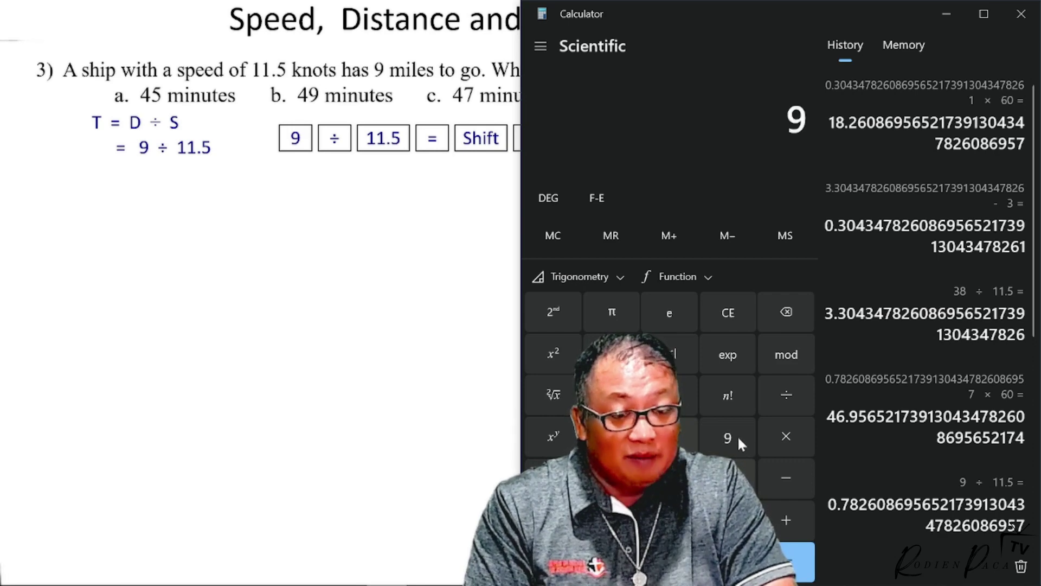
pyautogui.doubleClick(612, 519)
pyautogui.click(728, 561)
pyautogui.click(670, 478)
pyautogui.click(796, 574)
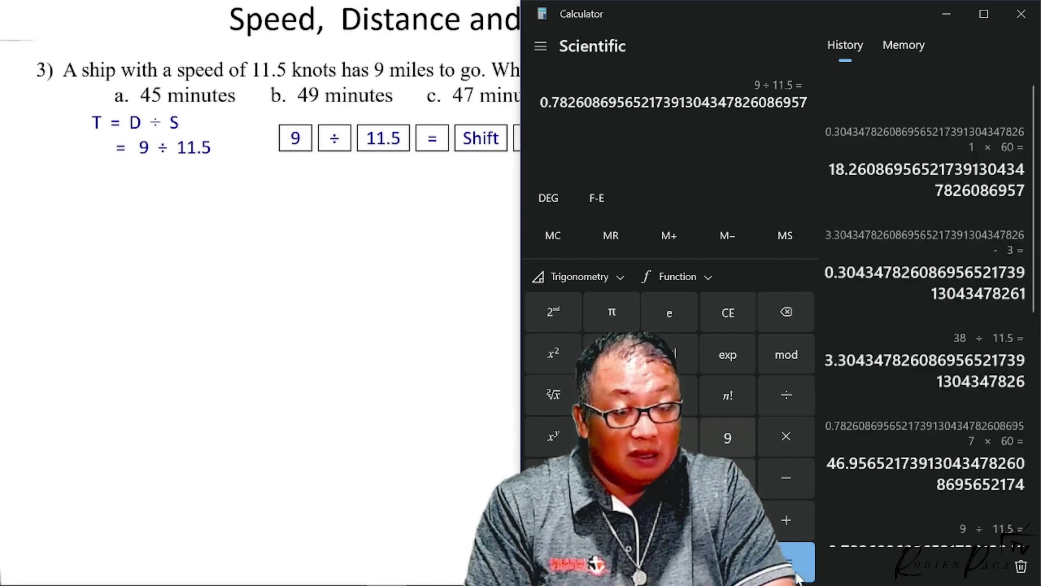
pyautogui.click(786, 436)
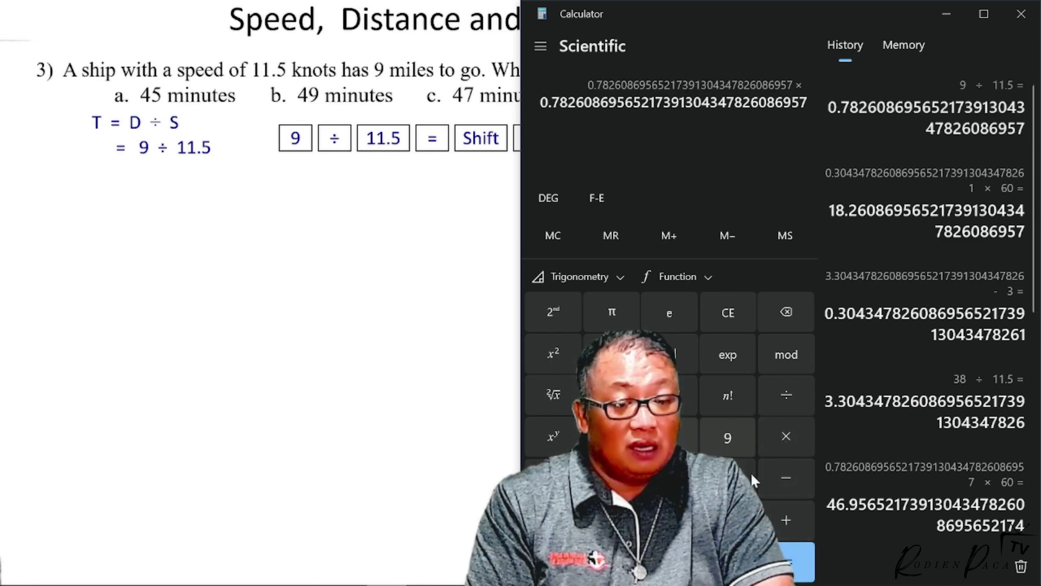
pyautogui.click(728, 477)
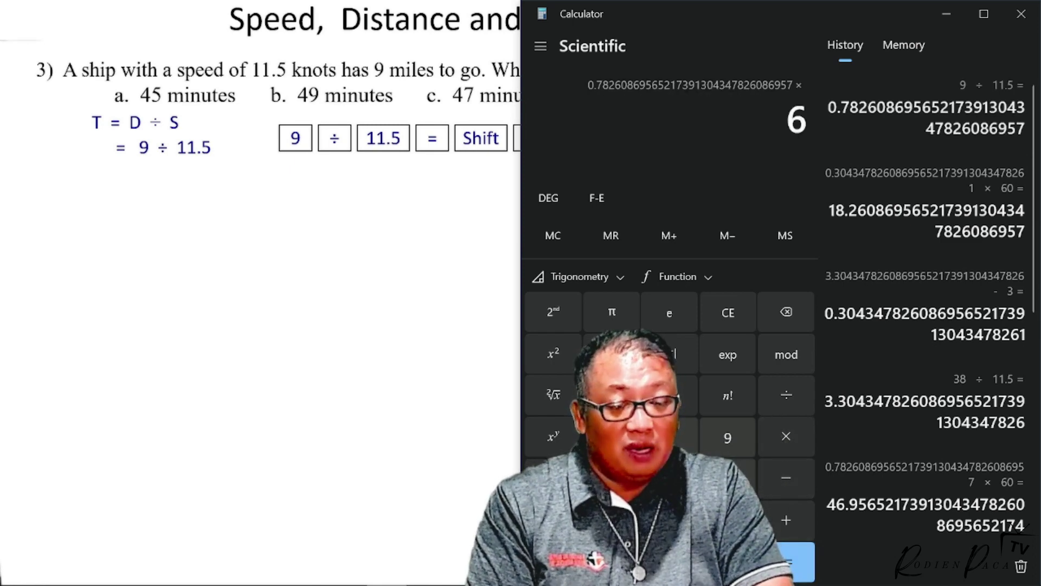
pyautogui.press('0')
pyautogui.press('Return')
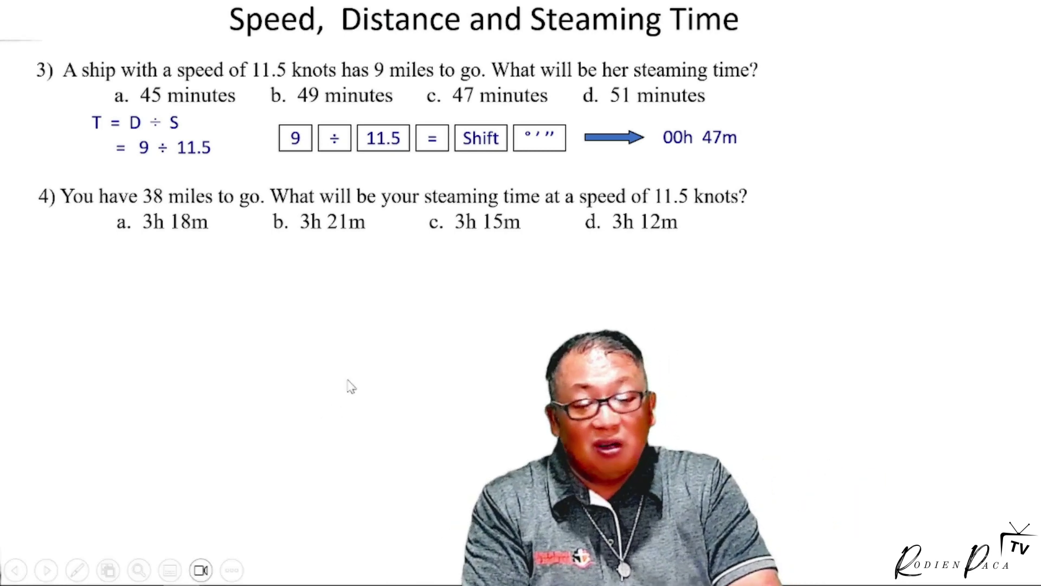
# Step: Return to Excel's 'distance' workbook and open the NUMBER 4 sheet
pyautogui.click(305, 566)
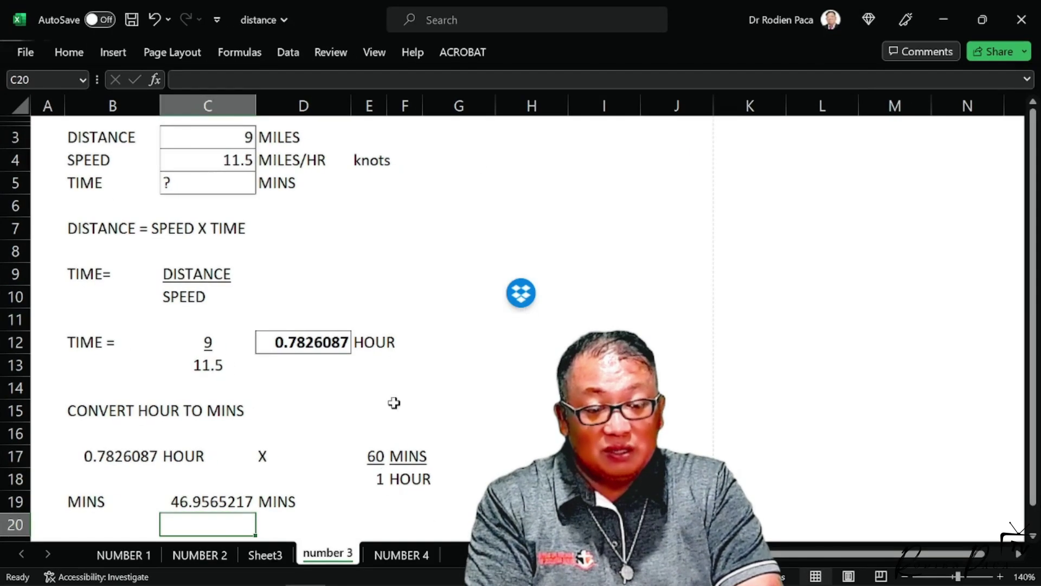
pyautogui.click(400, 552)
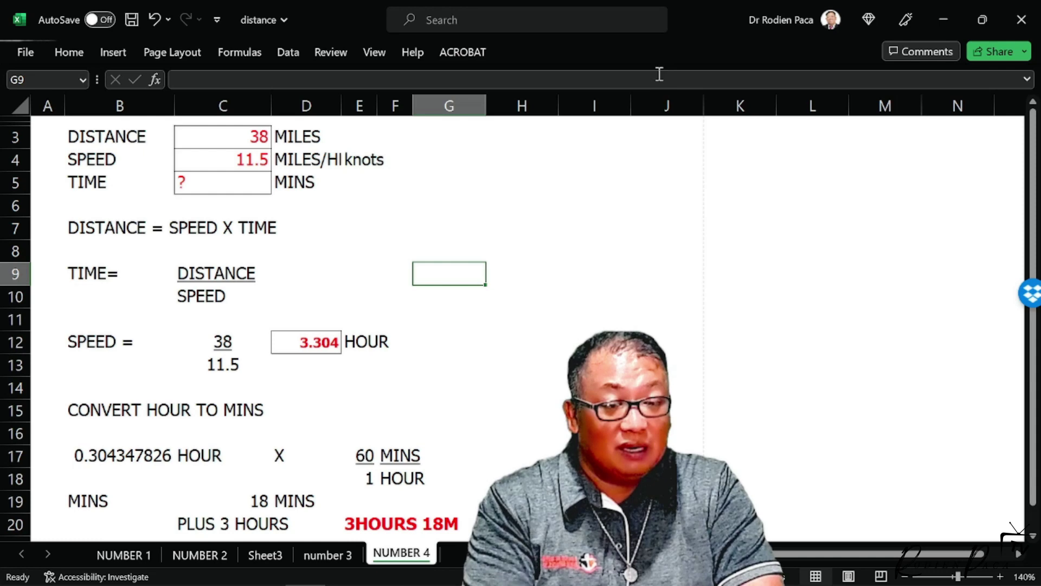
# Step: Restore Excel beside the slide, check distance 38 and speed 11.5, and relabel B12 'TIME='
pyautogui.doubleClick(706, 22)
pyautogui.click(225, 135)
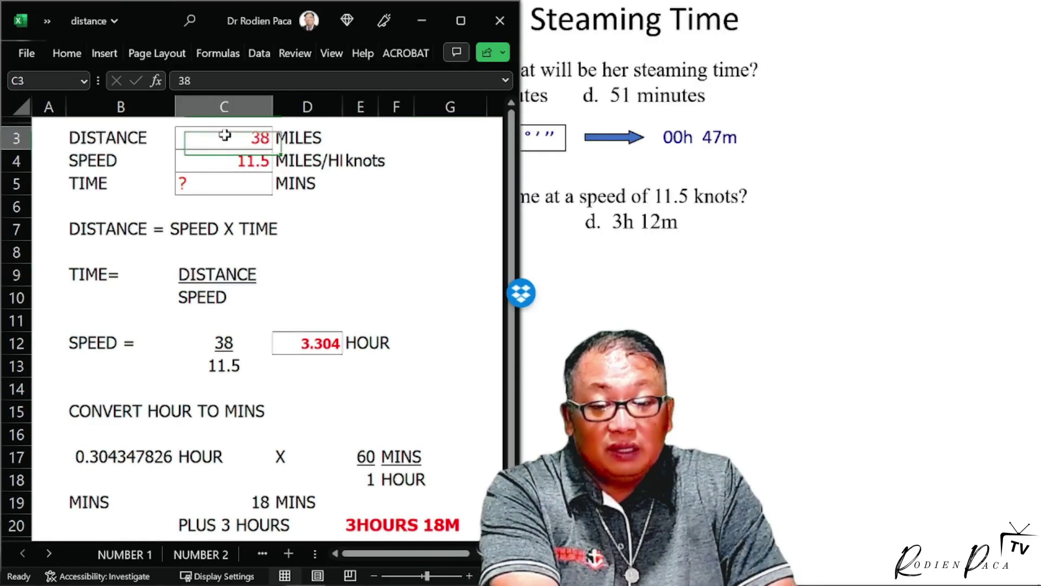
pyautogui.click(220, 159)
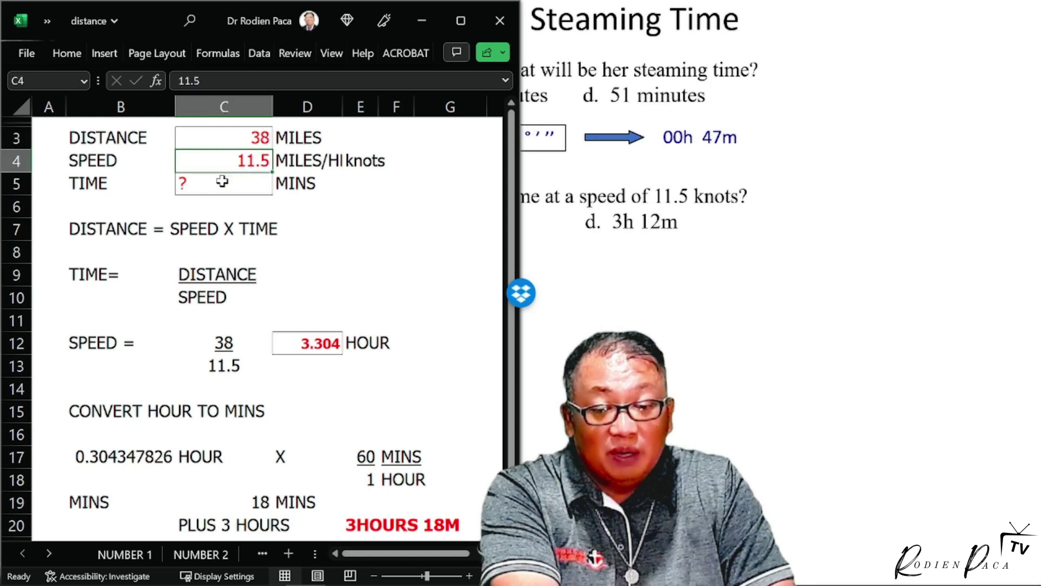
pyautogui.click(213, 350)
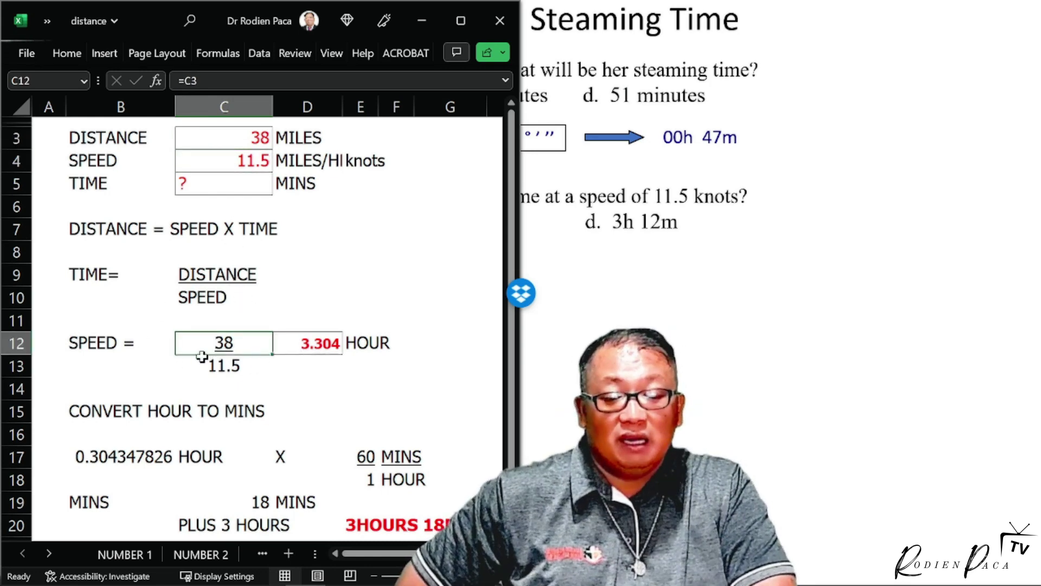
pyautogui.click(60, 333)
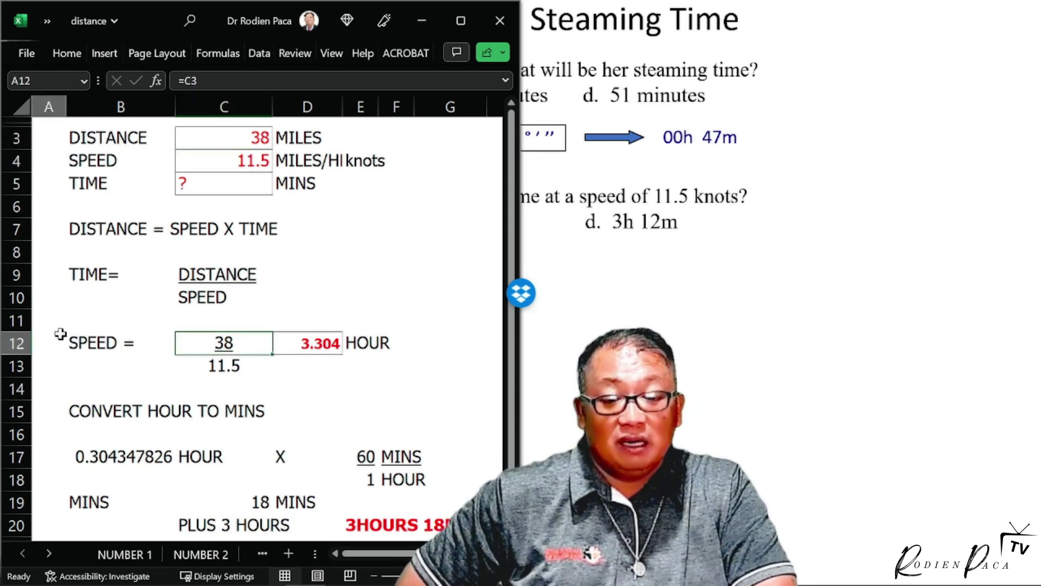
pyautogui.click(116, 345)
pyautogui.write('TIME')
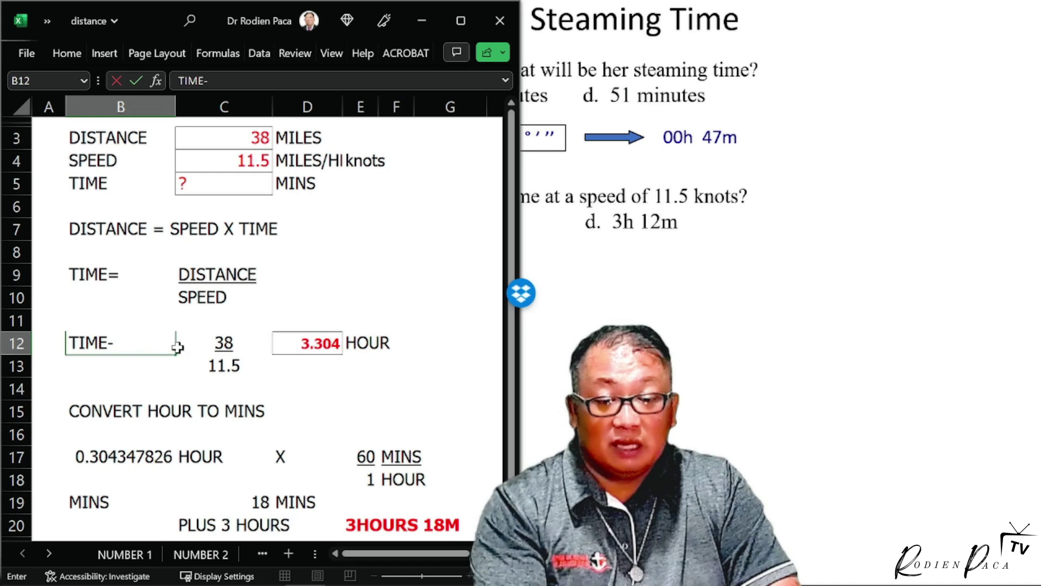
pyautogui.write('=')
pyautogui.press('Return')
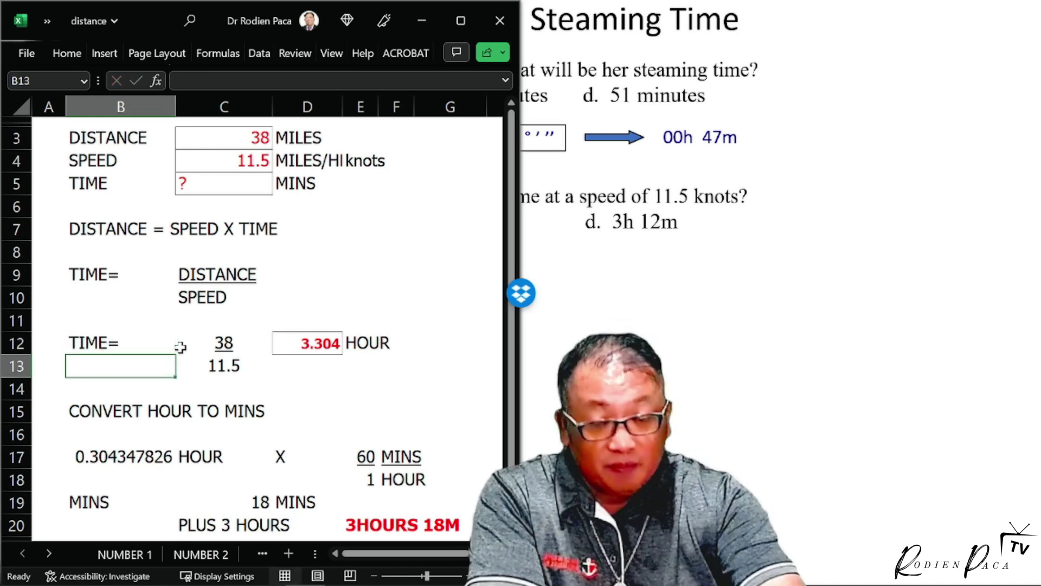
# Step: Enter =C12/C13 in D12 so it divides 38 by 11.5, giving 3.304 hours
pyautogui.click(233, 346)
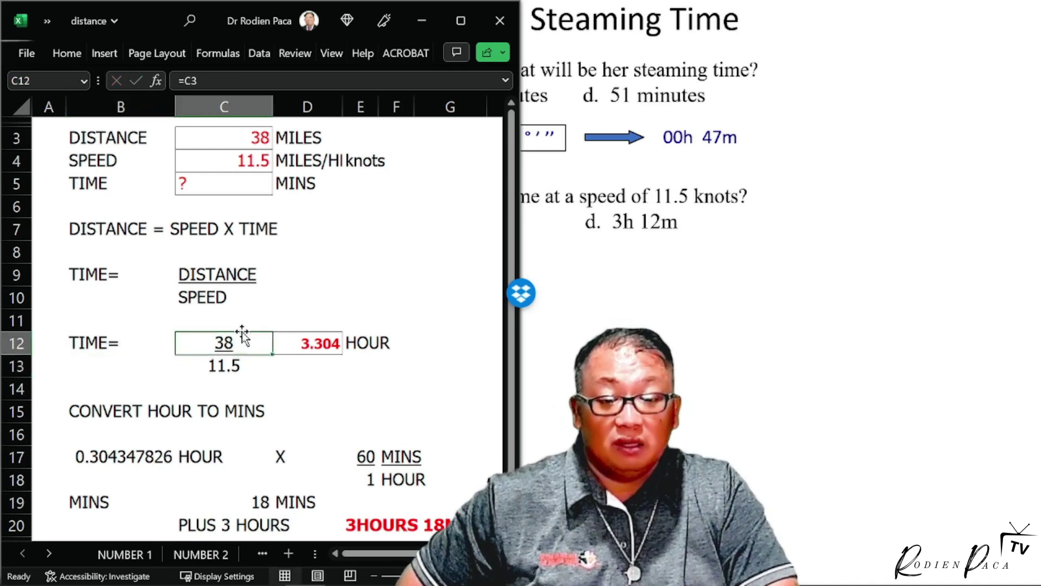
pyautogui.click(238, 375)
pyautogui.click(309, 343)
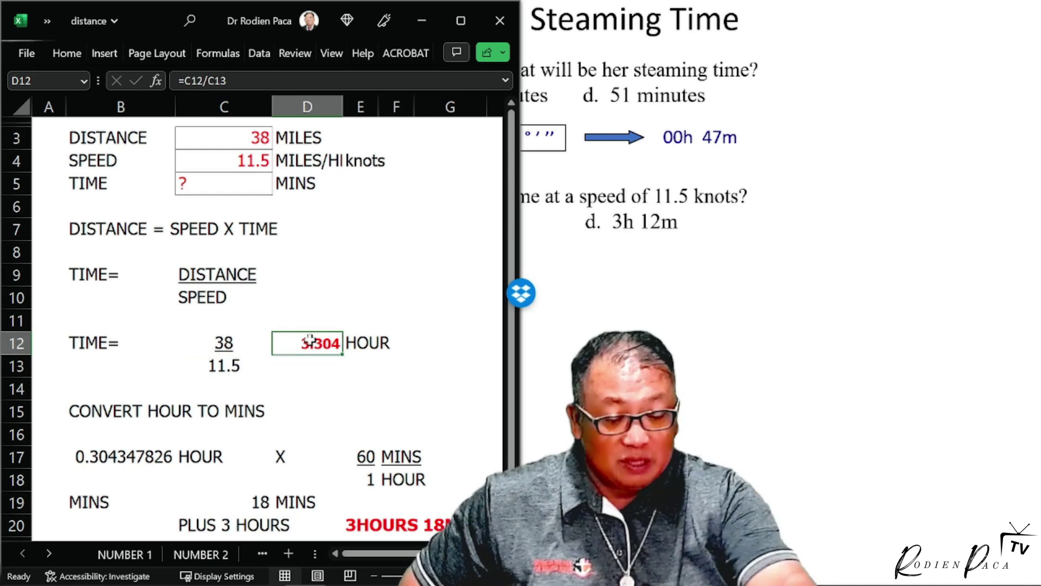
pyautogui.write('=')
pyautogui.click(217, 343)
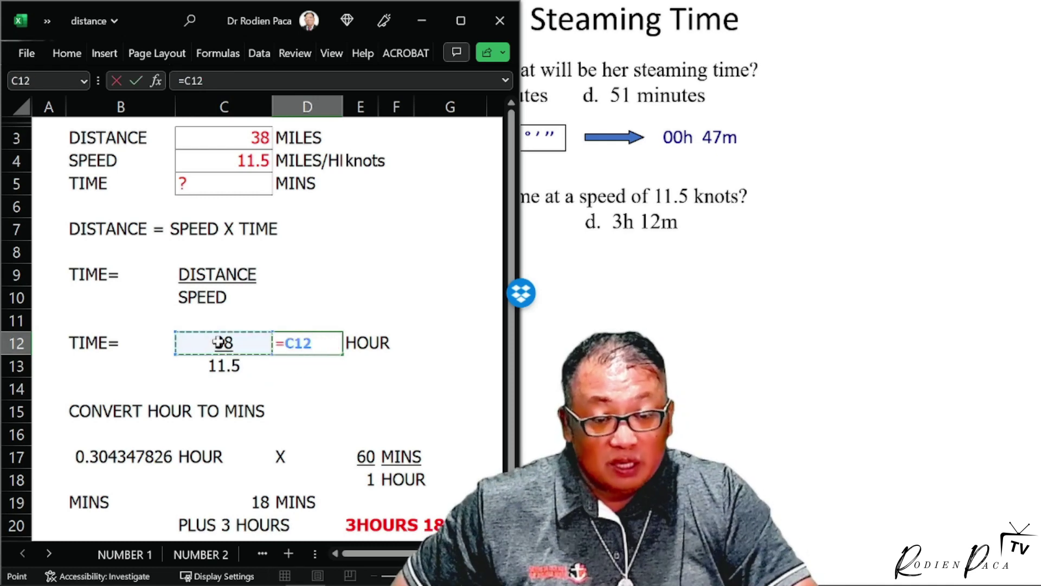
pyautogui.write('/')
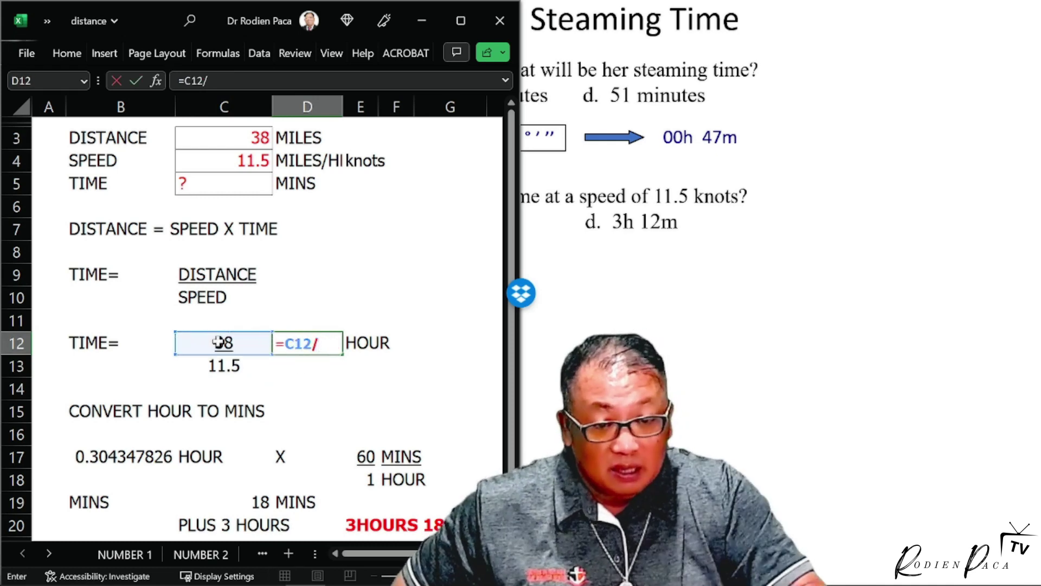
pyautogui.click(219, 367)
pyautogui.press('Return')
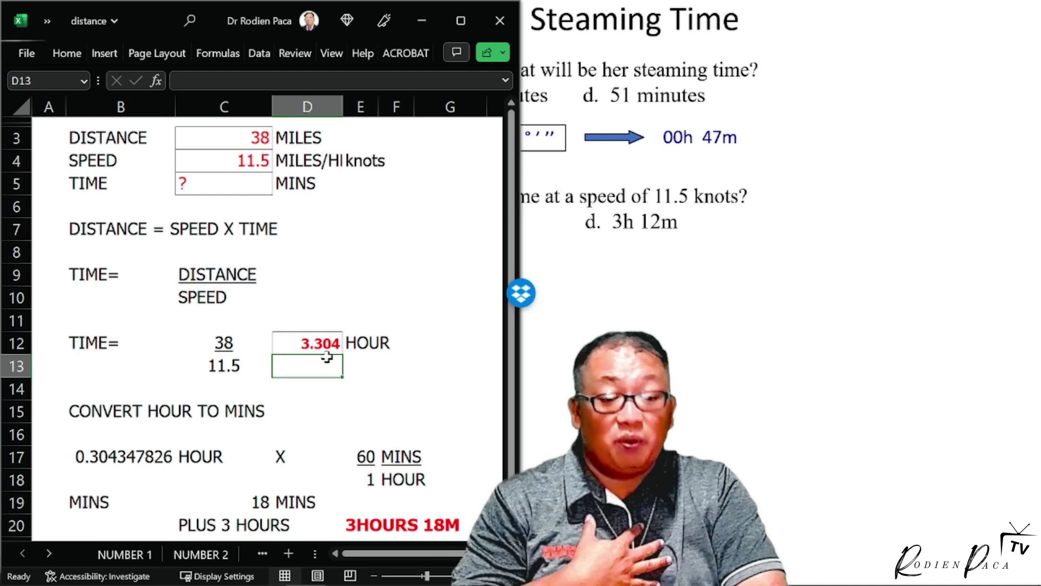
# Step: Set B17 to =D12-3, leaving the 0.304 fractional hour
pyautogui.click(319, 342)
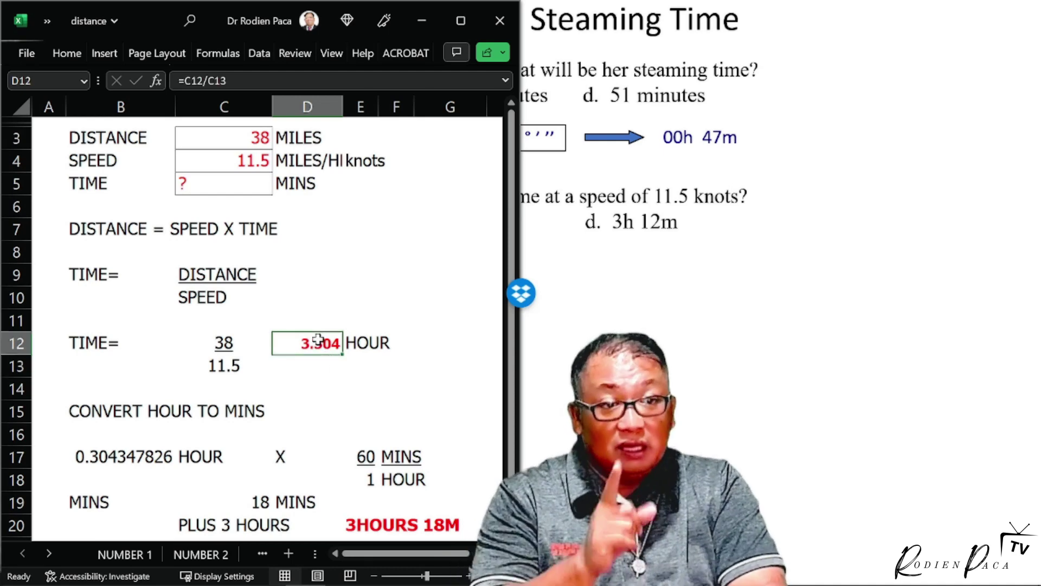
pyautogui.scroll(-1, 274, 391)
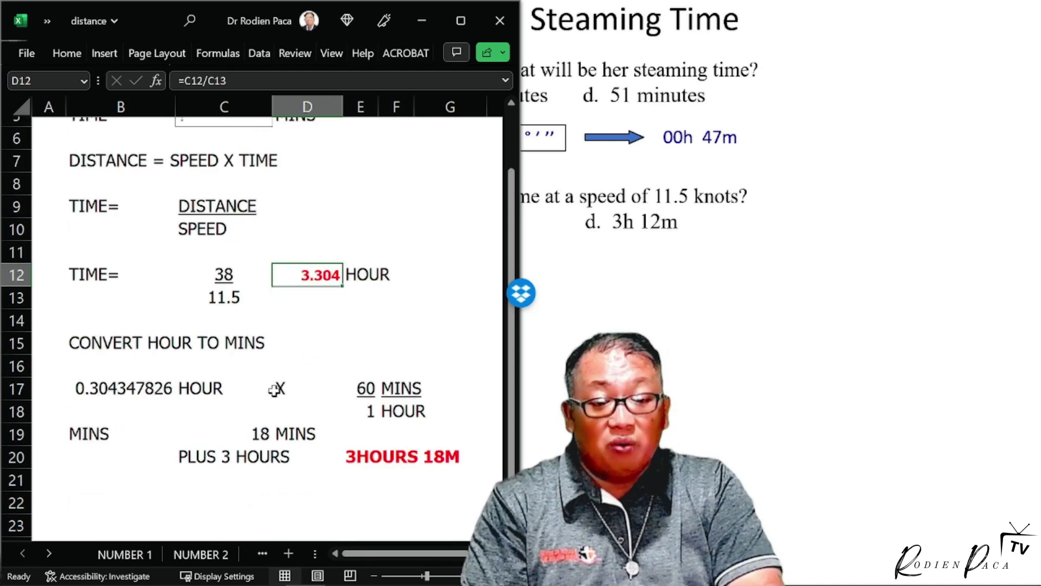
pyautogui.click(138, 383)
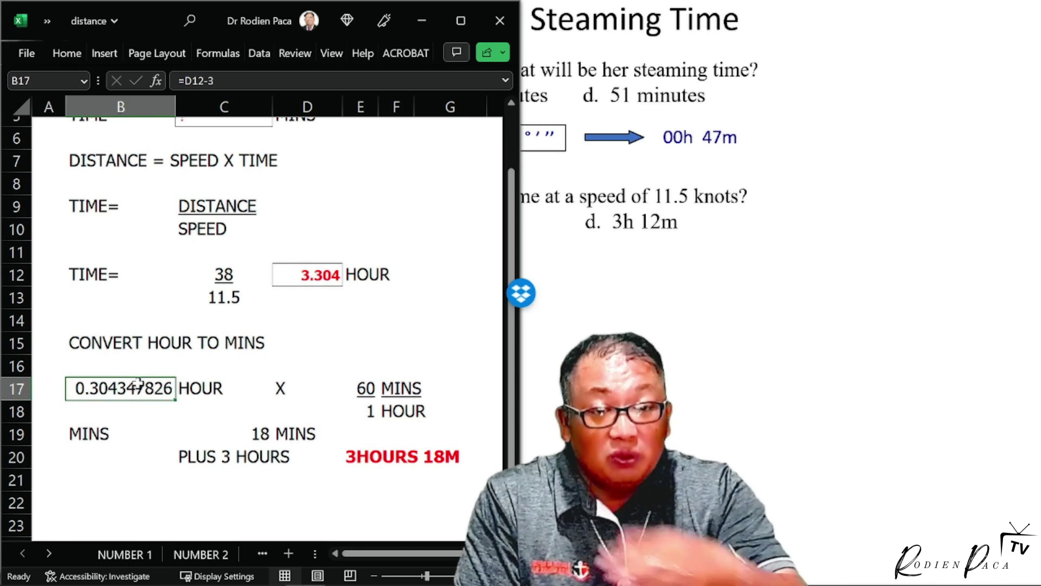
pyautogui.scroll(1, 138, 384)
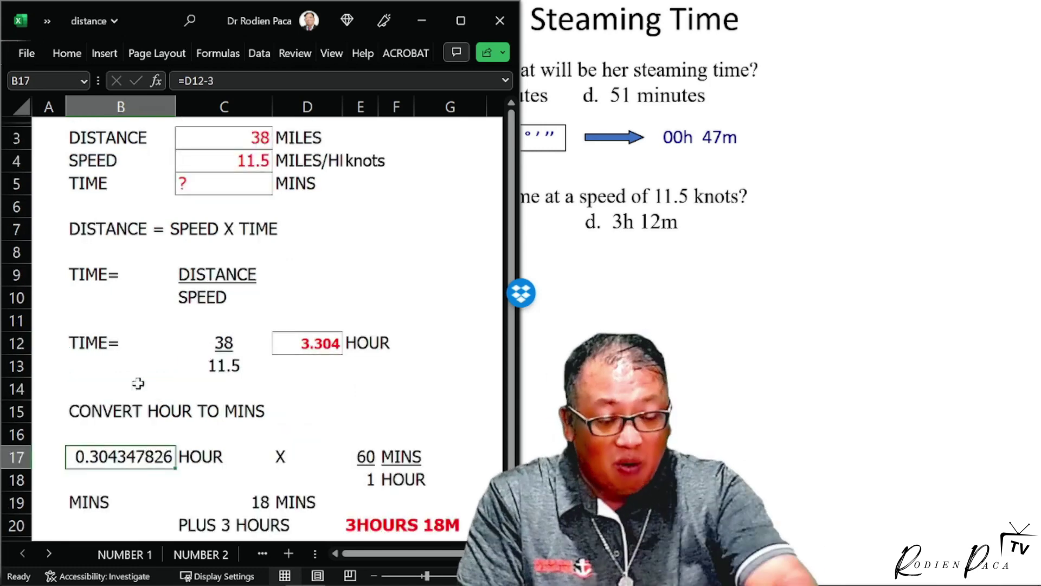
pyautogui.write('=')
pyautogui.click(326, 348)
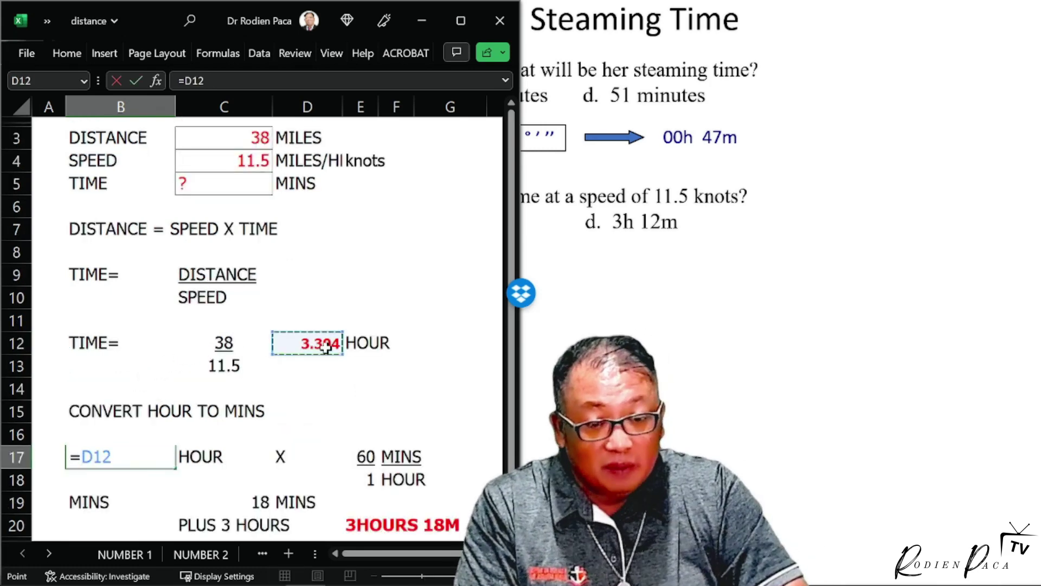
pyautogui.write('-')
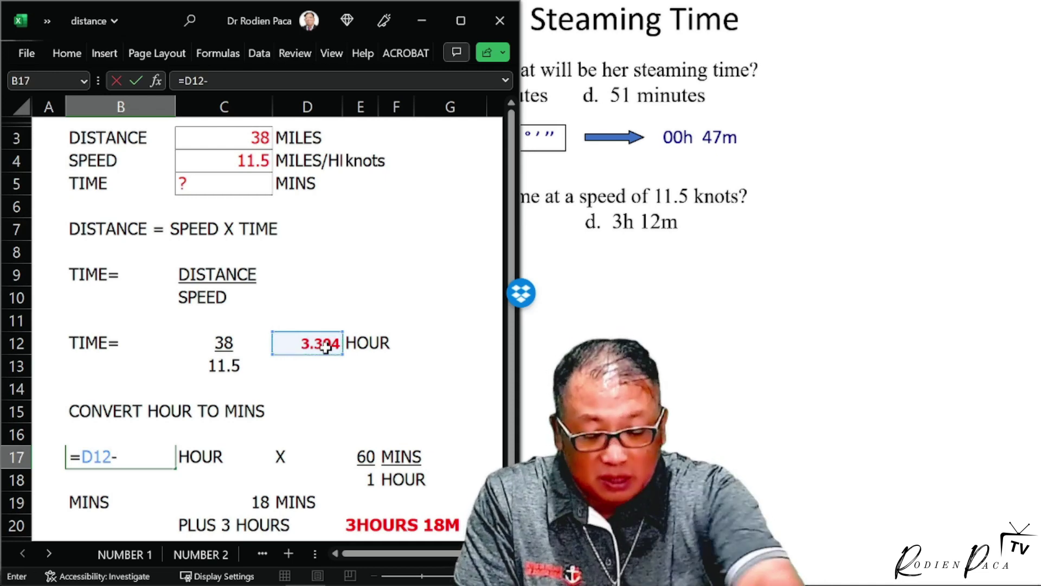
pyautogui.write('3')
pyautogui.press('Return')
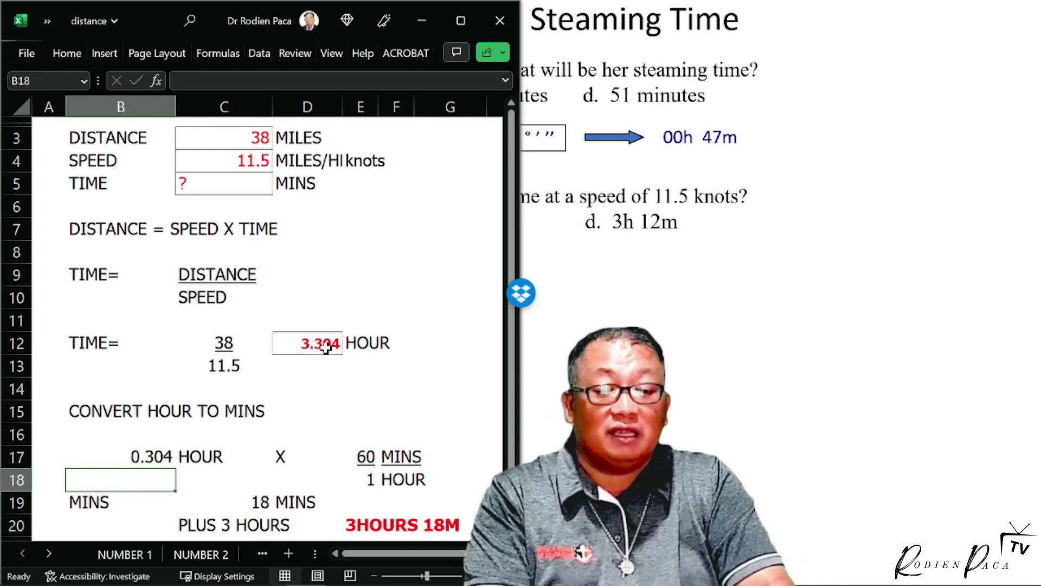
# Step: Set C19 to B17 times 60, giving 18 minutes, and review the 3HOURS 18M answer
pyautogui.scroll(-1, 300, 463)
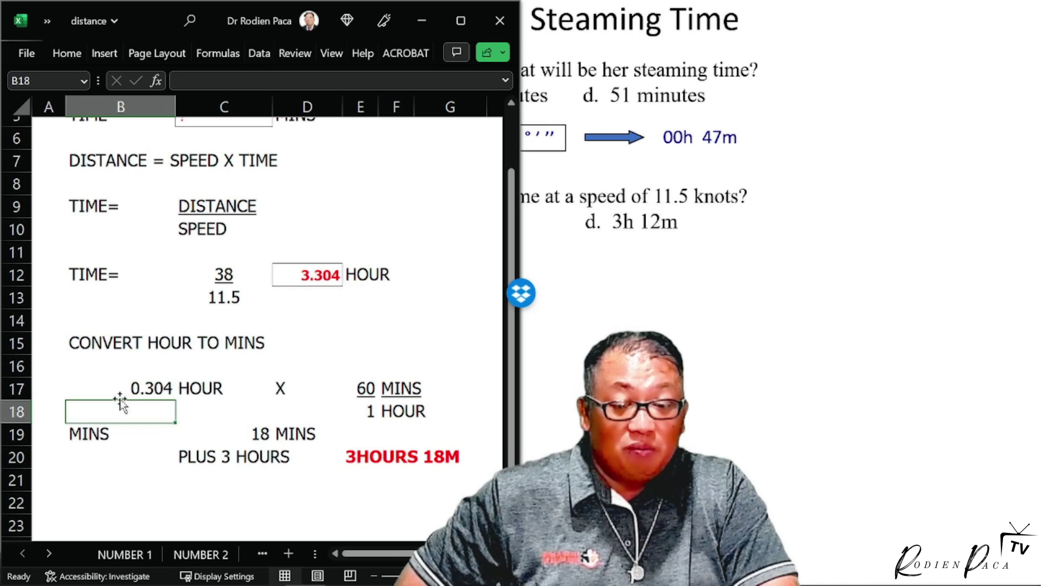
pyautogui.click(251, 434)
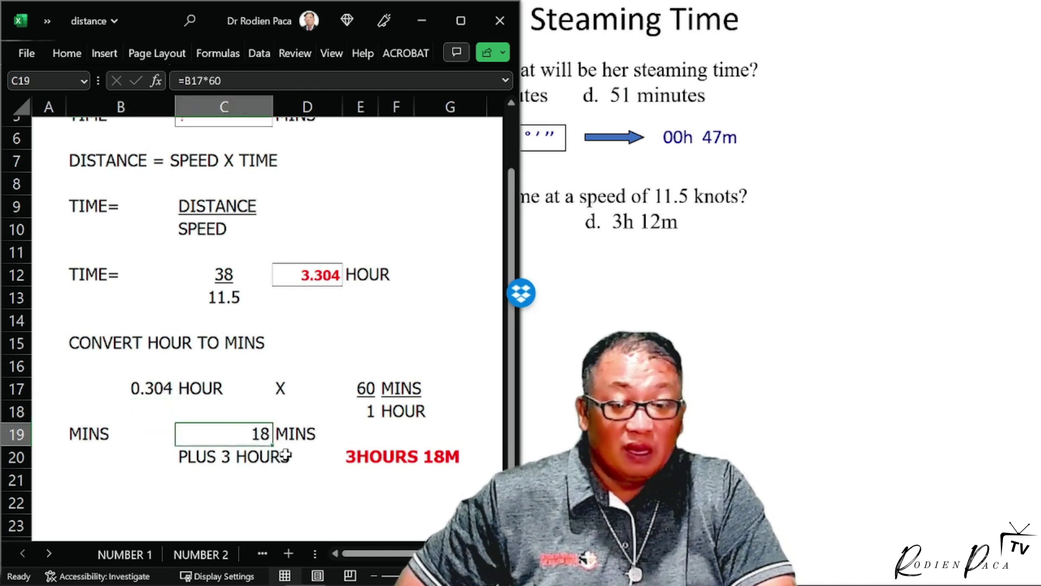
pyautogui.scroll(1, 276, 436)
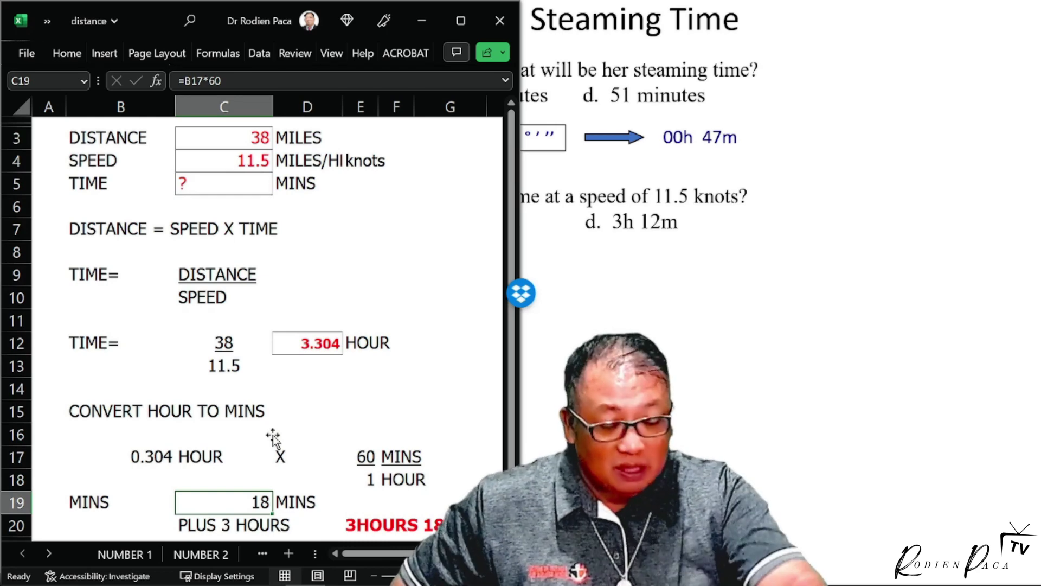
pyautogui.write('=')
pyautogui.click(144, 451)
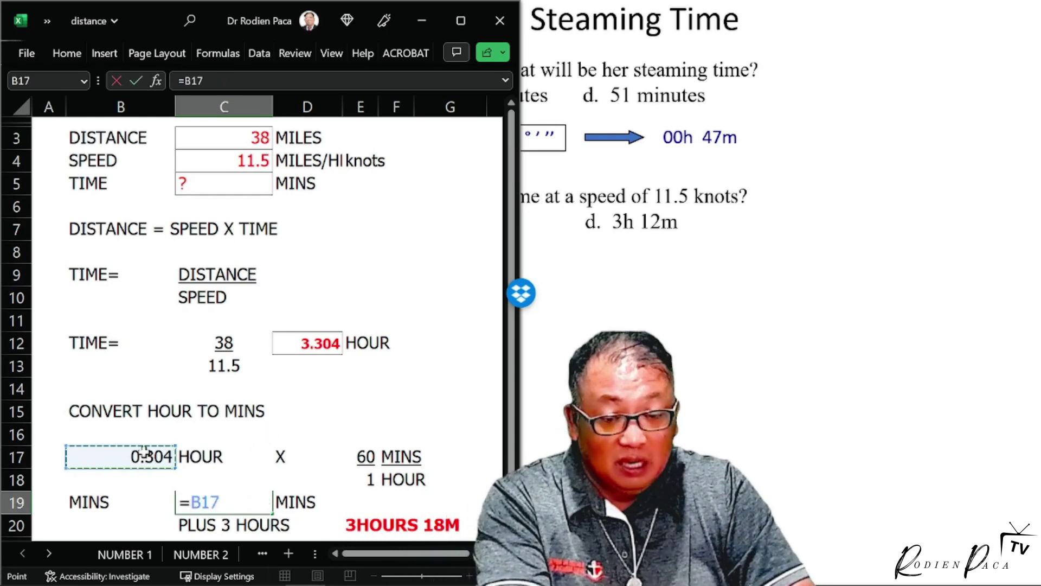
pyautogui.write('*')
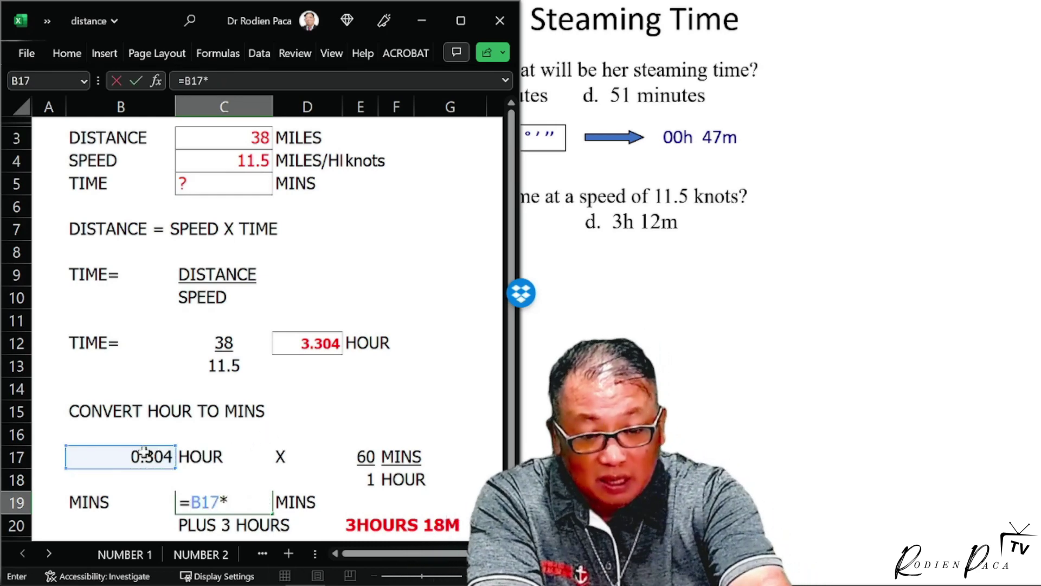
pyautogui.press('Return')
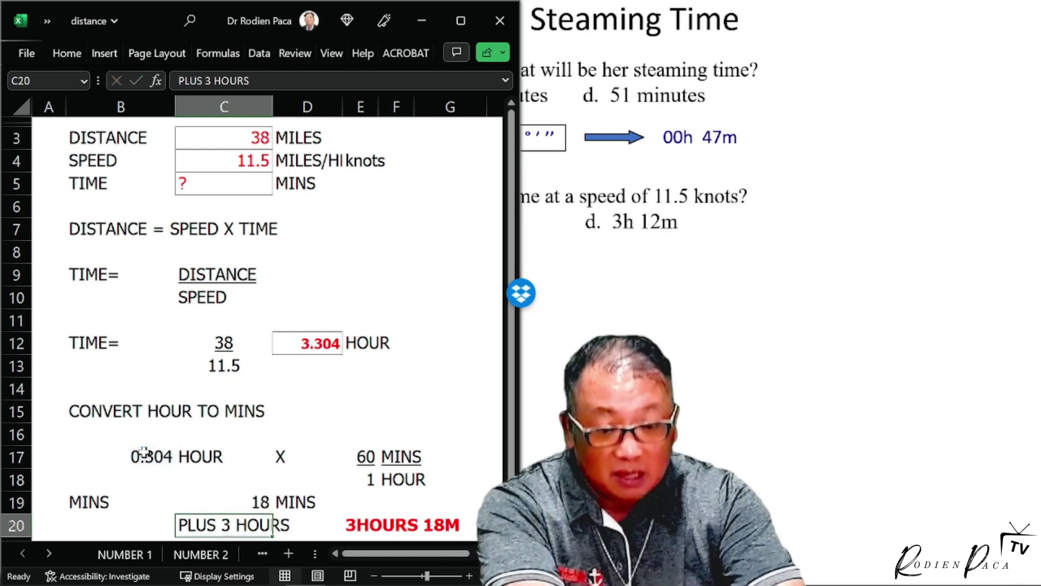
pyautogui.scroll(-1, 267, 458)
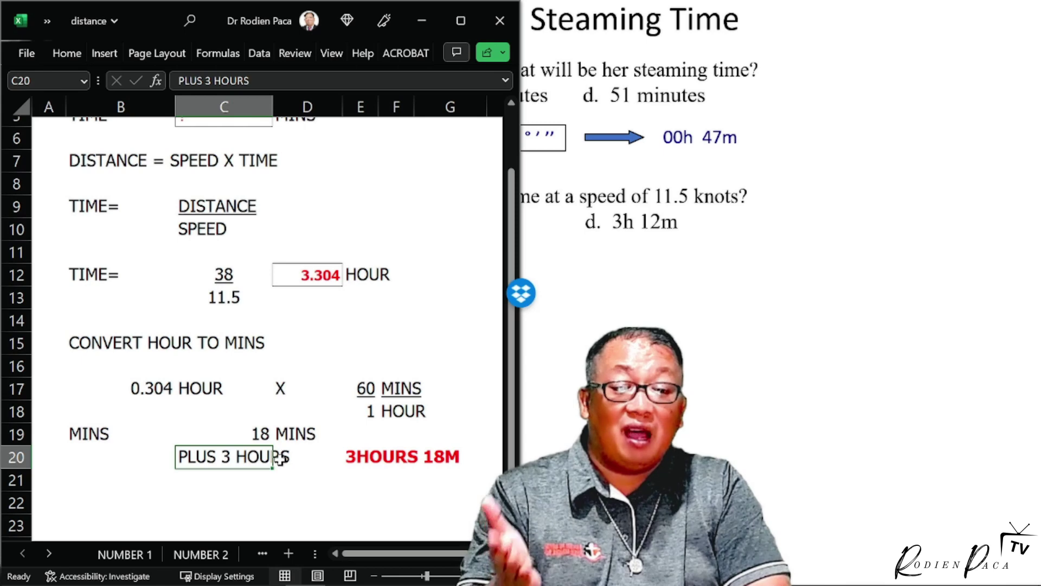
pyautogui.click(373, 457)
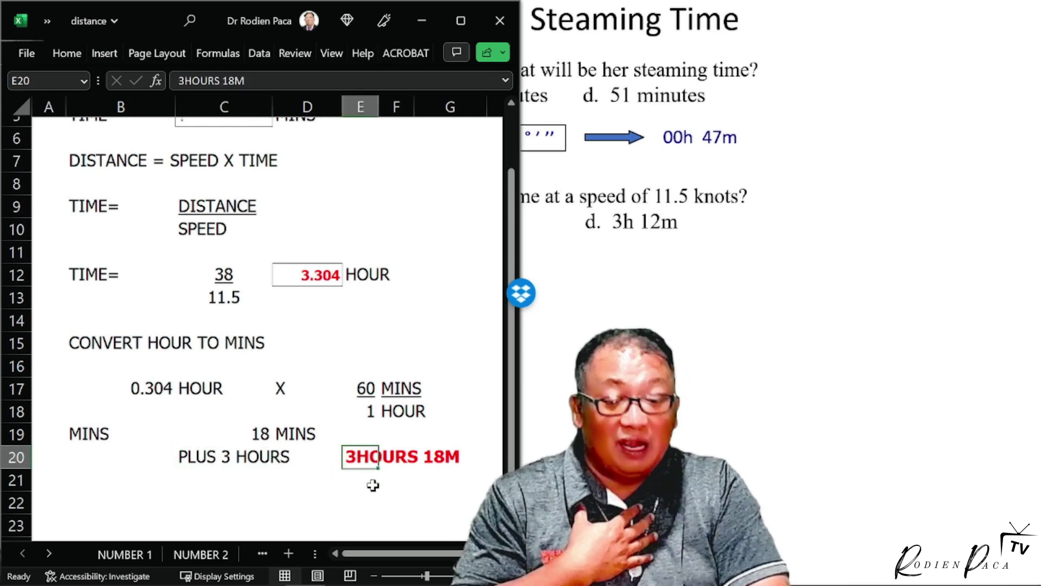
pyautogui.moveTo(423, 583)
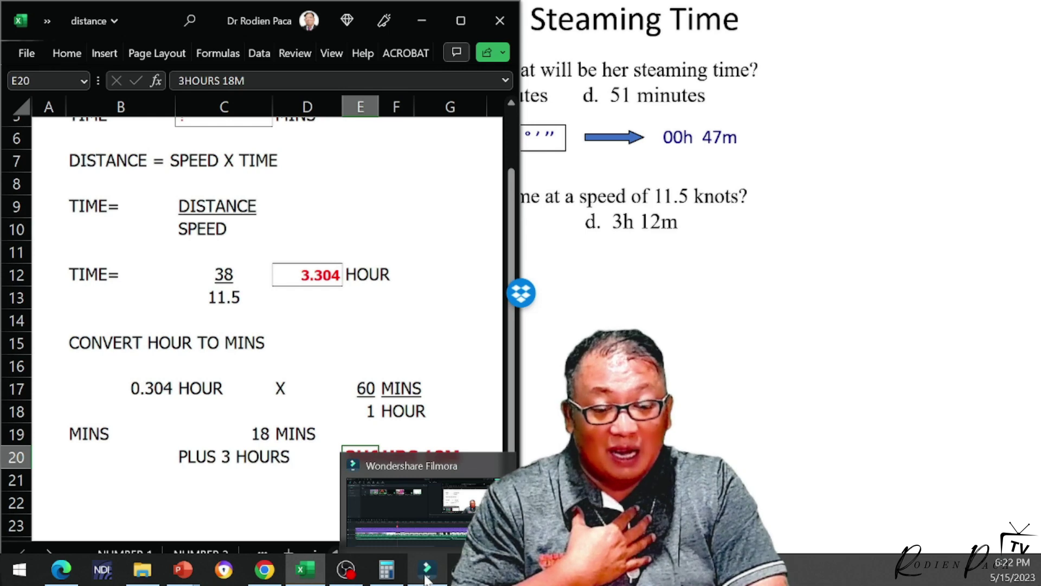
pyautogui.click(386, 569)
# Step: Clear Calculator and compute 38 ÷ 11.5 = 3.3043 hours
pyautogui.click(729, 315)
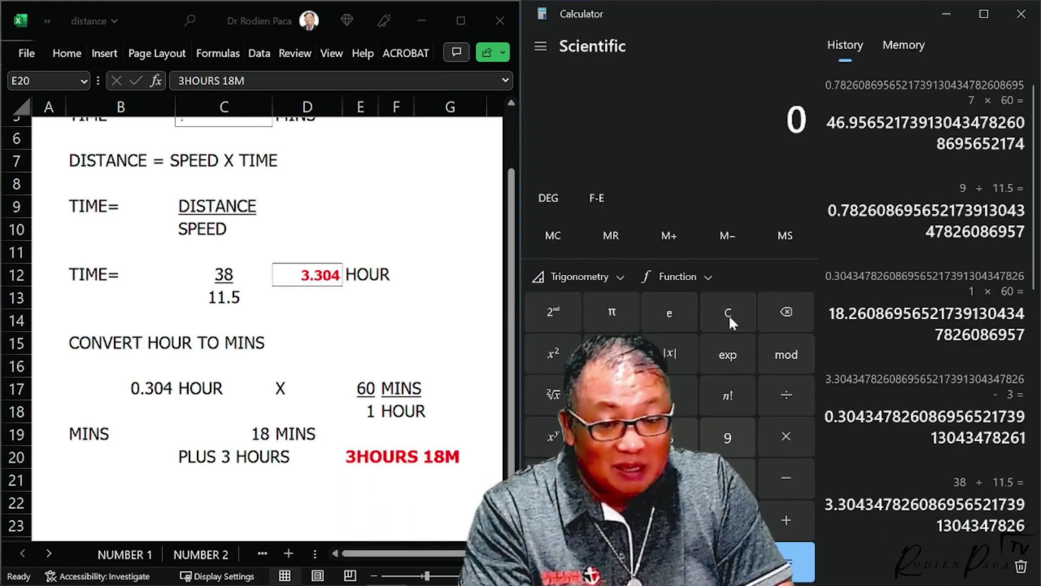
pyautogui.scroll(1, 337, 371)
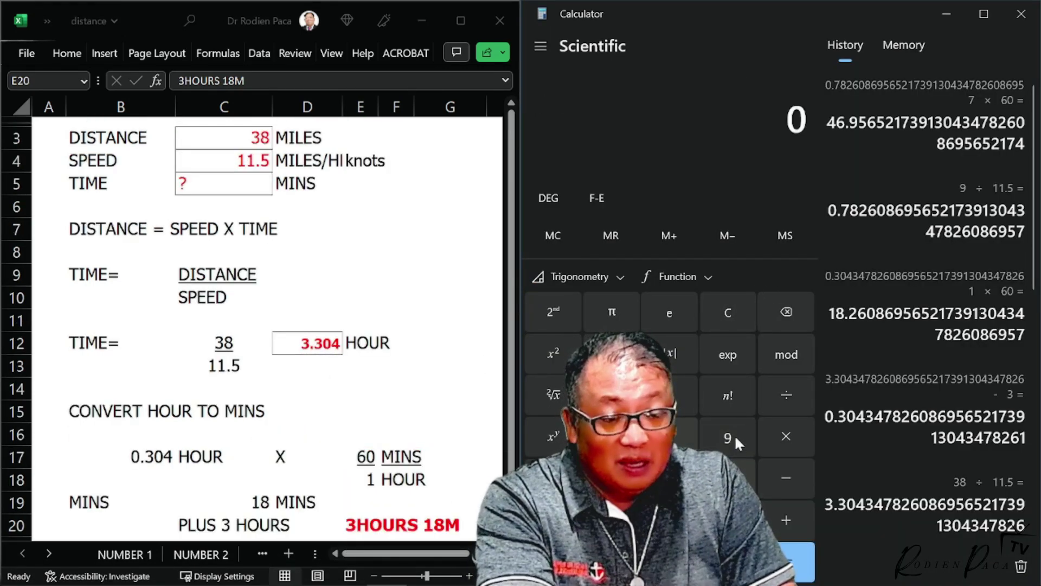
pyautogui.press('3')
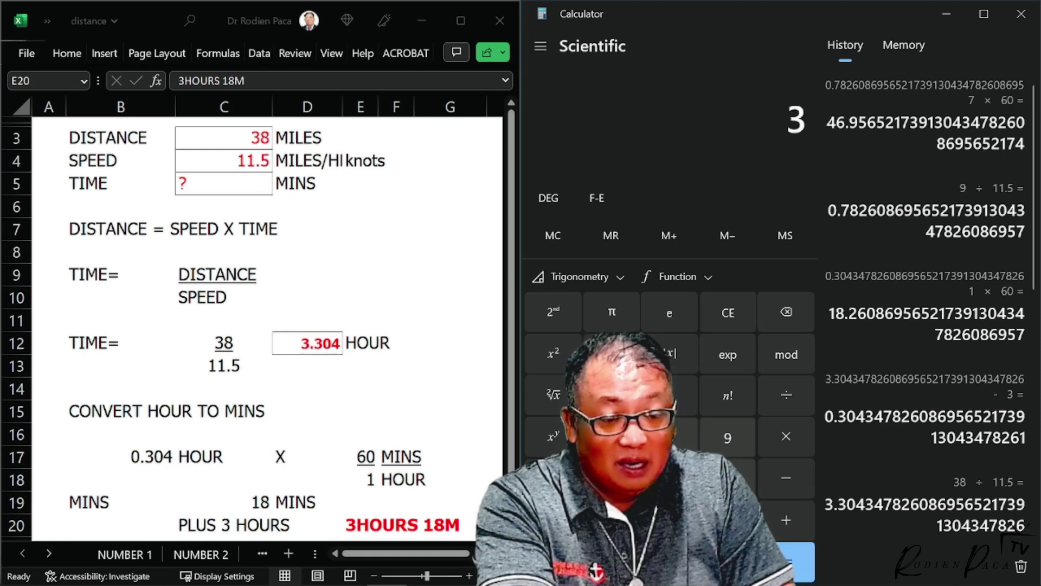
pyautogui.press('8')
pyautogui.press('/')
pyautogui.press('1')
pyautogui.press('1')
pyautogui.press('.')
pyautogui.press('5')
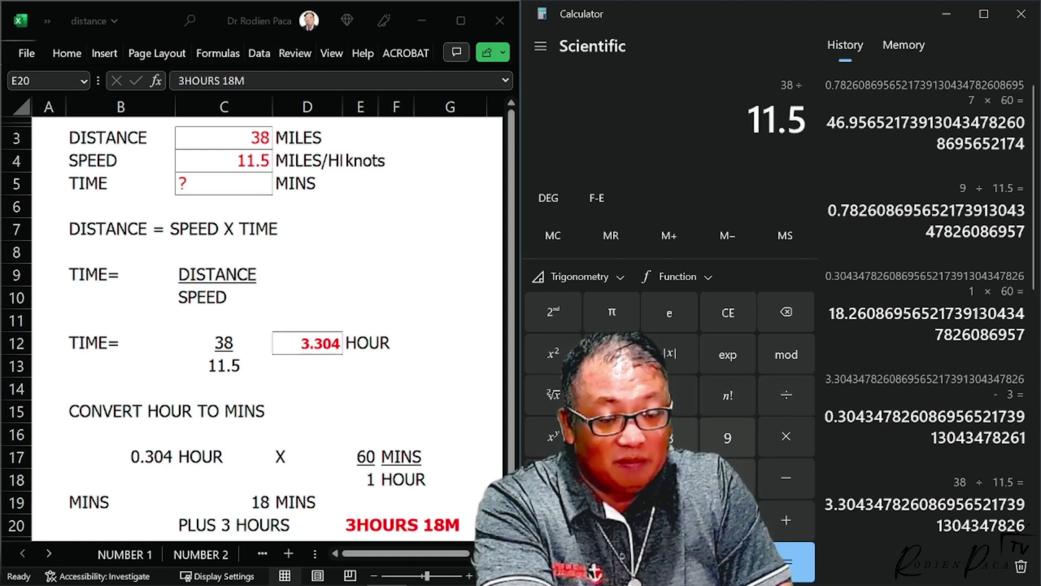
pyautogui.click(796, 564)
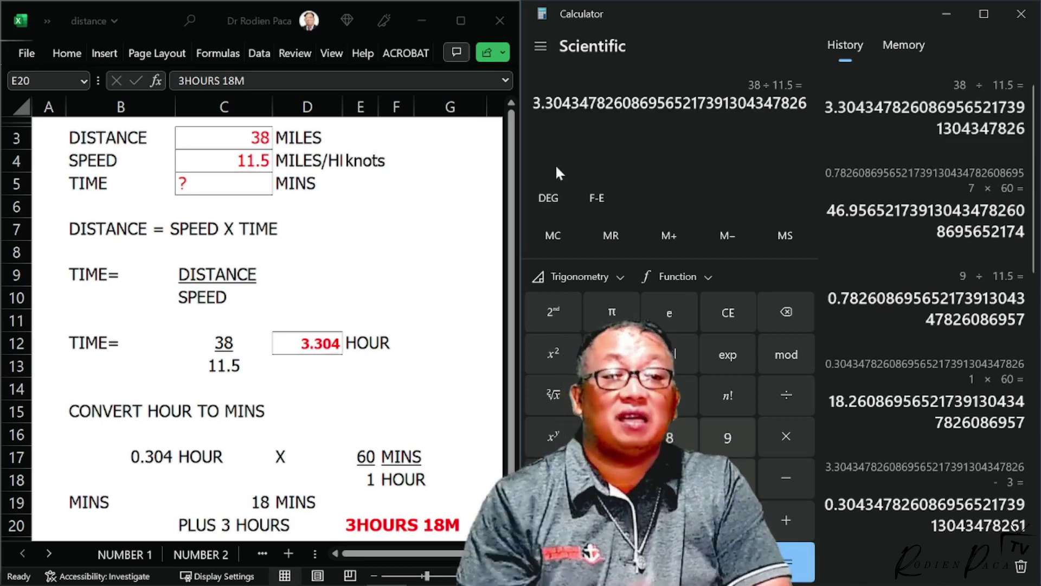
# Step: Subtract 3 hours and multiply the 0.3043 remainder by 60, giving about 18.26 minutes
pyautogui.click(796, 476)
pyautogui.click(728, 520)
pyautogui.press('Return')
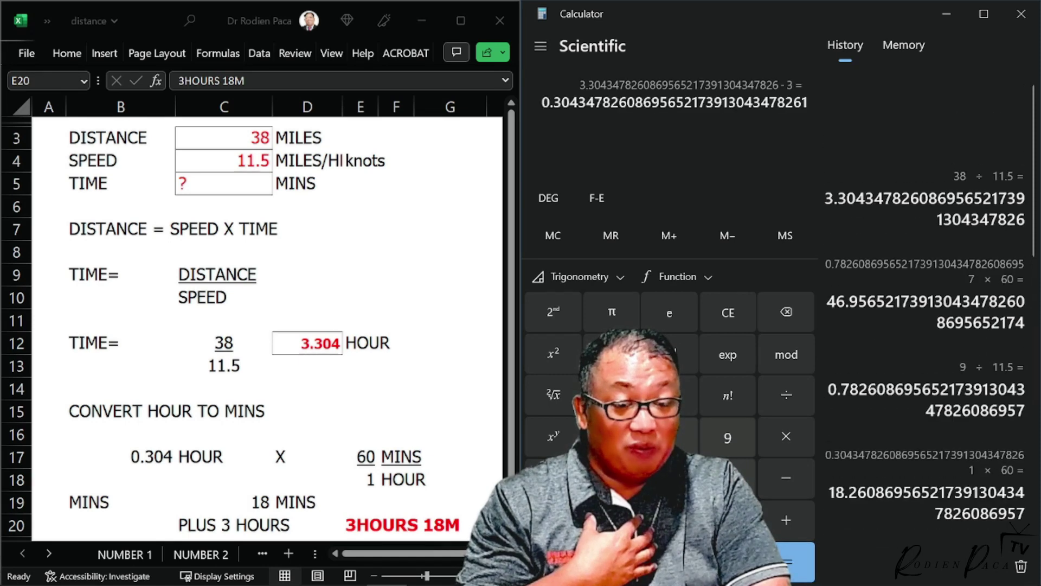
pyautogui.click(786, 436)
pyautogui.click(728, 477)
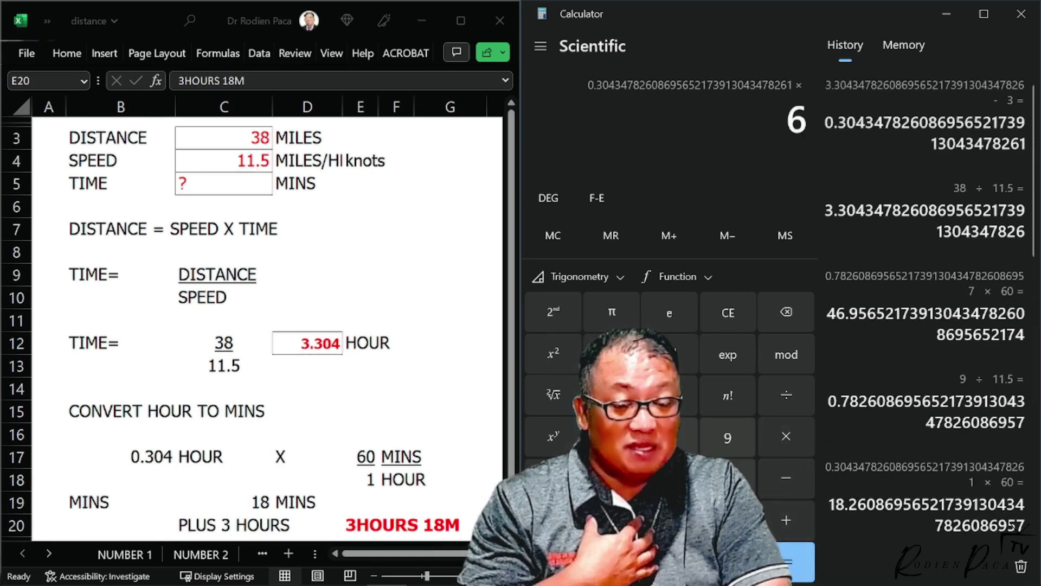
pyautogui.click(670, 561)
pyautogui.click(781, 548)
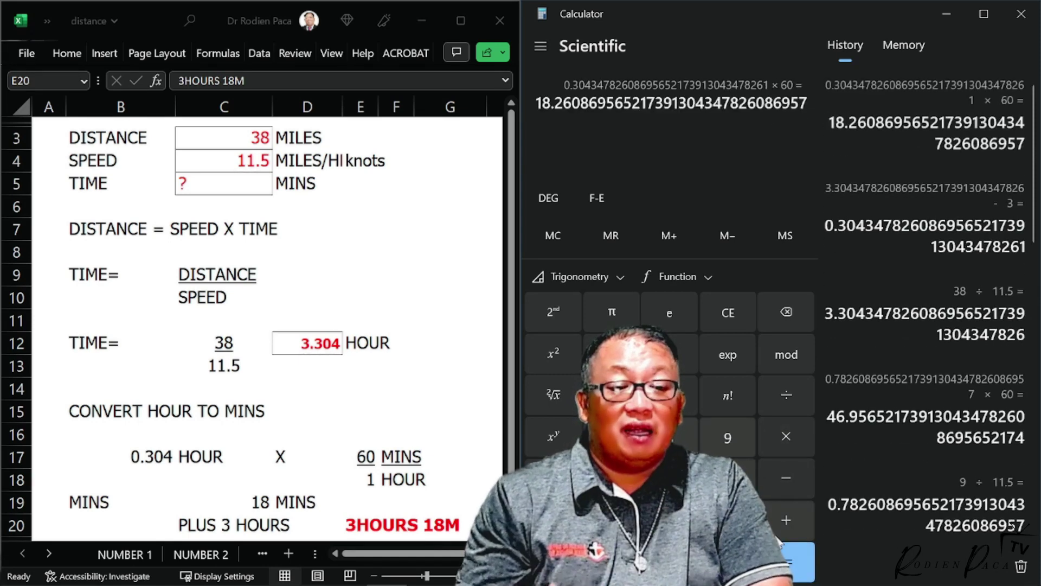